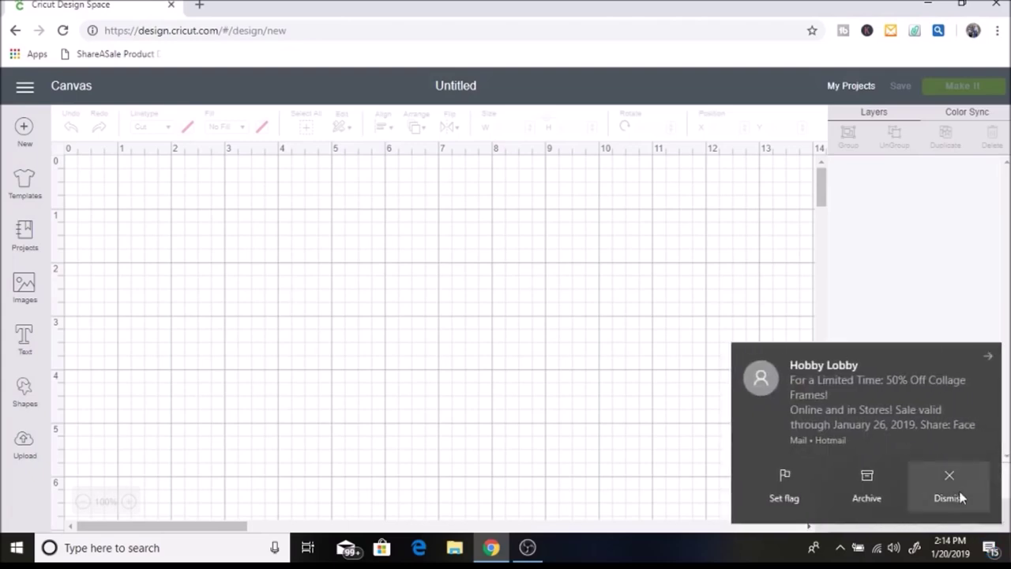
Add a text box to the canvas in the Impact font and enter the family surname.
click(949, 483)
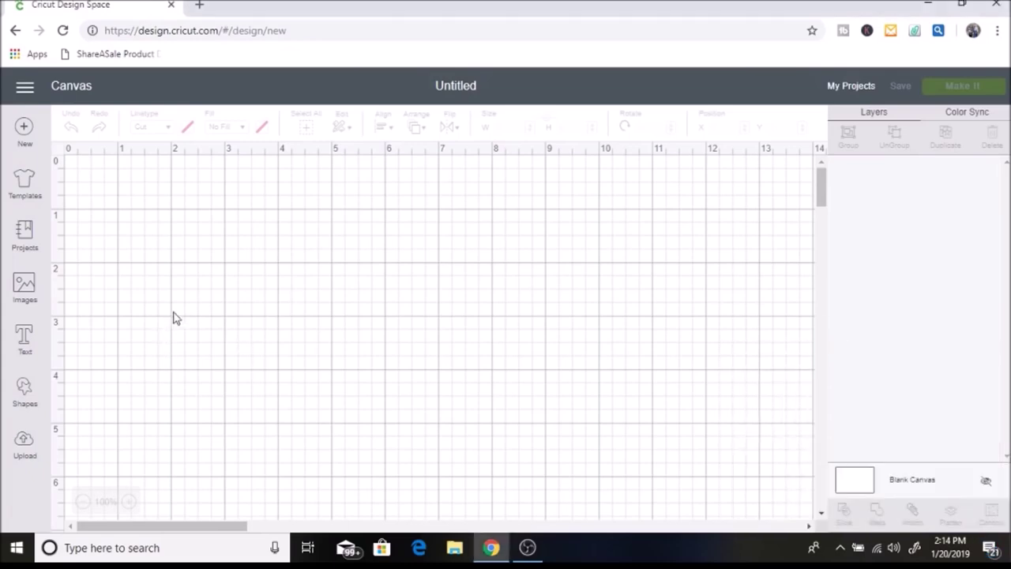
click(24, 342)
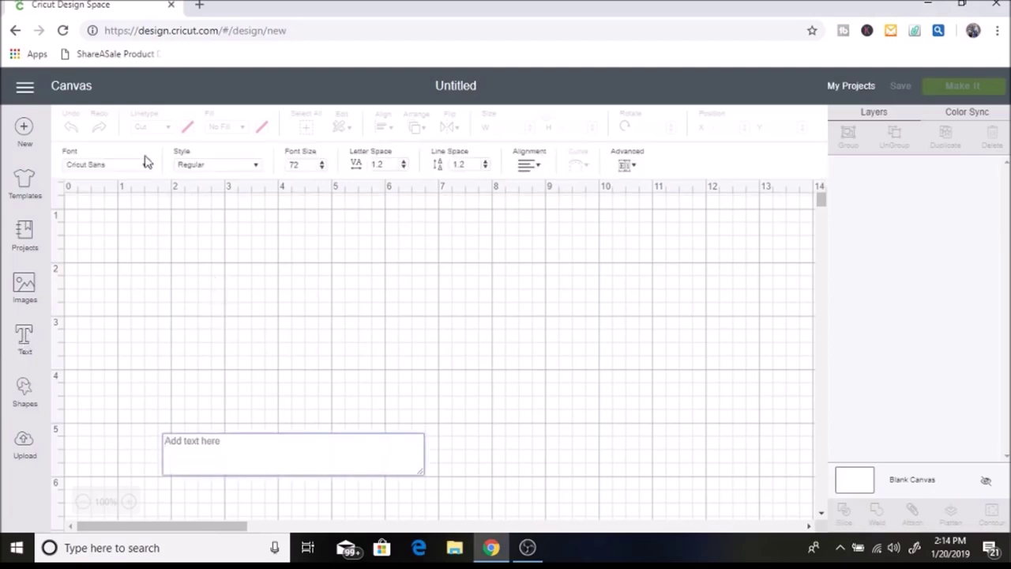
click(75, 168)
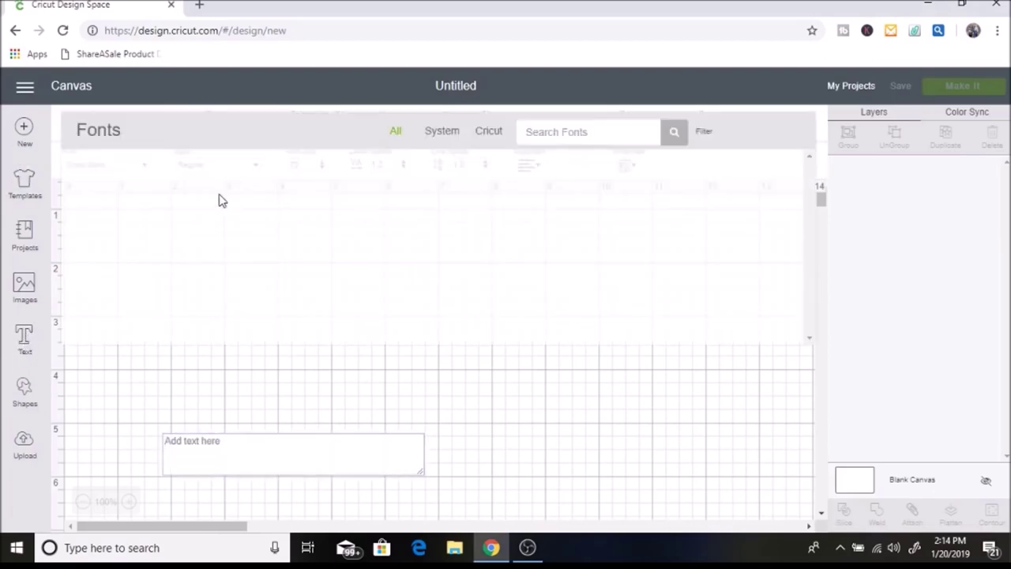
click(560, 135)
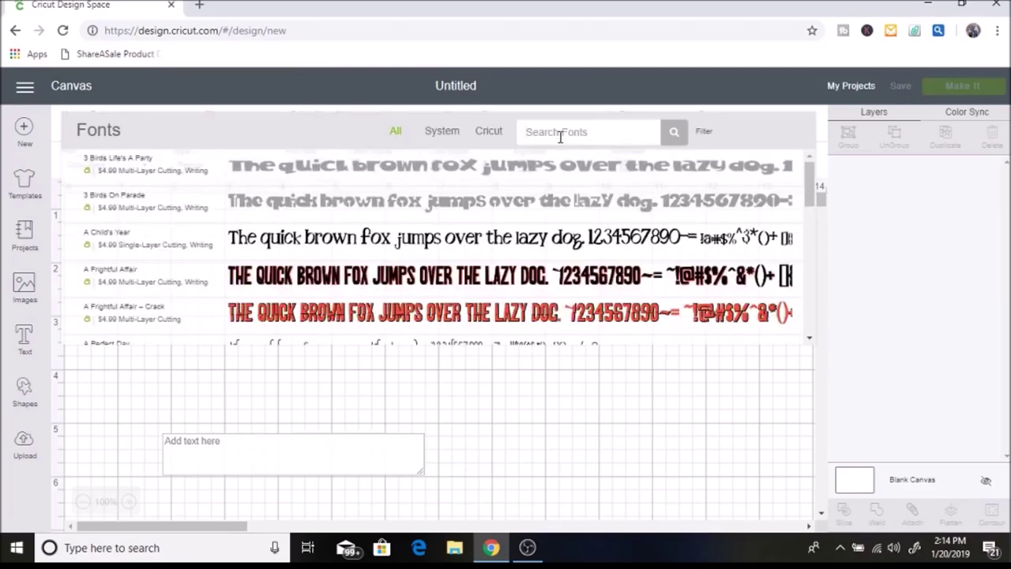
text(impact)
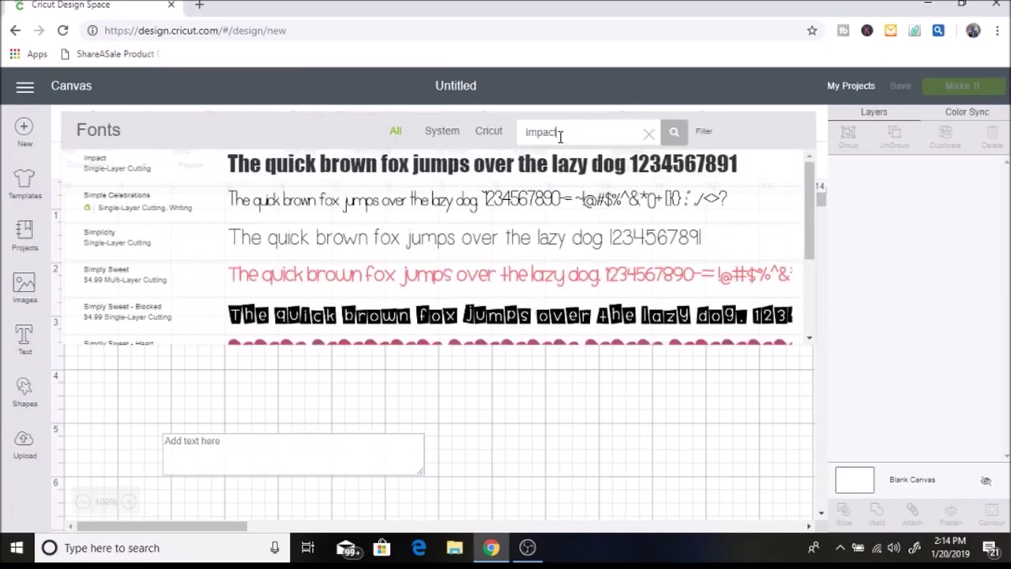
click(430, 186)
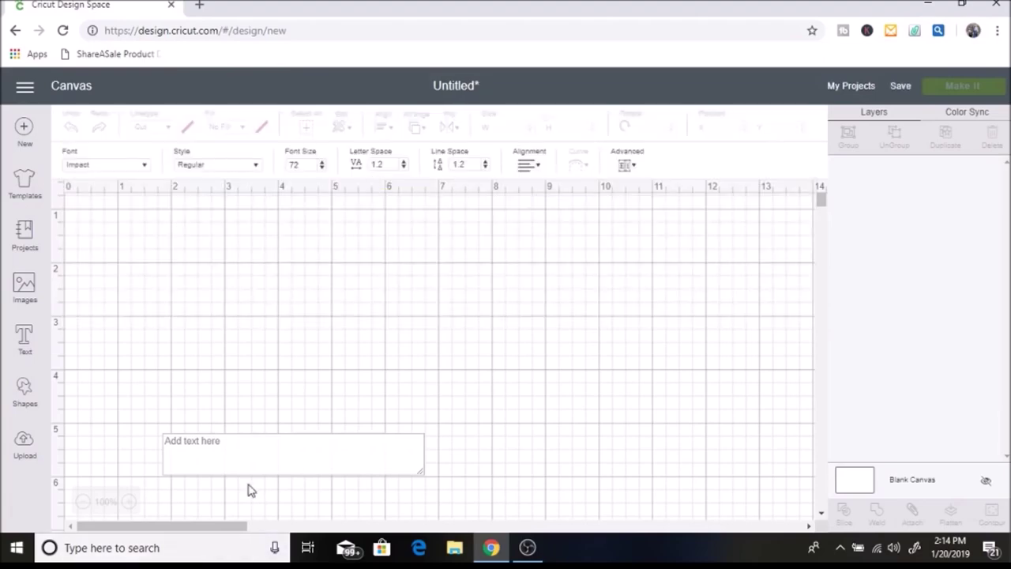
click(230, 458)
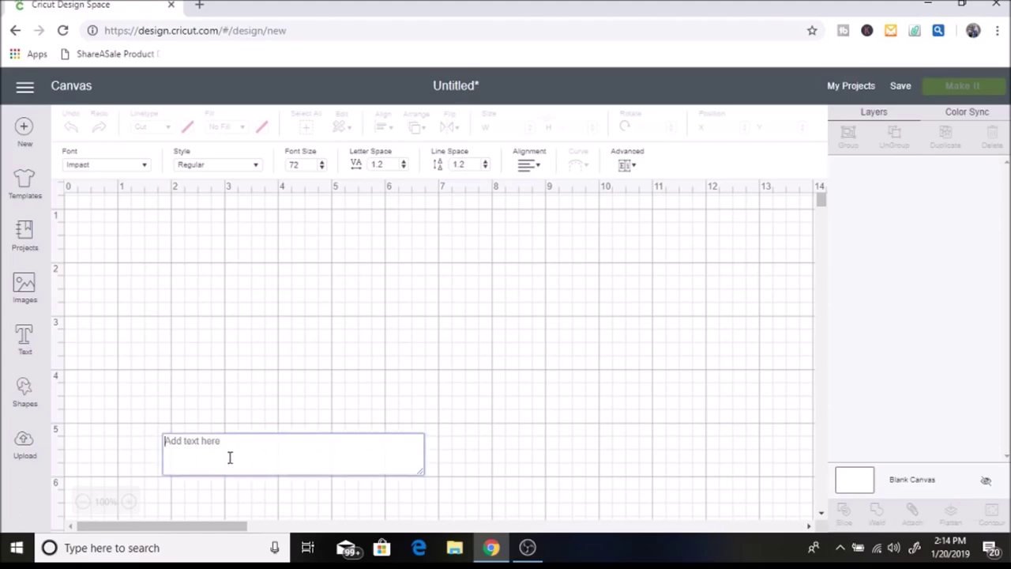
text(Smith)
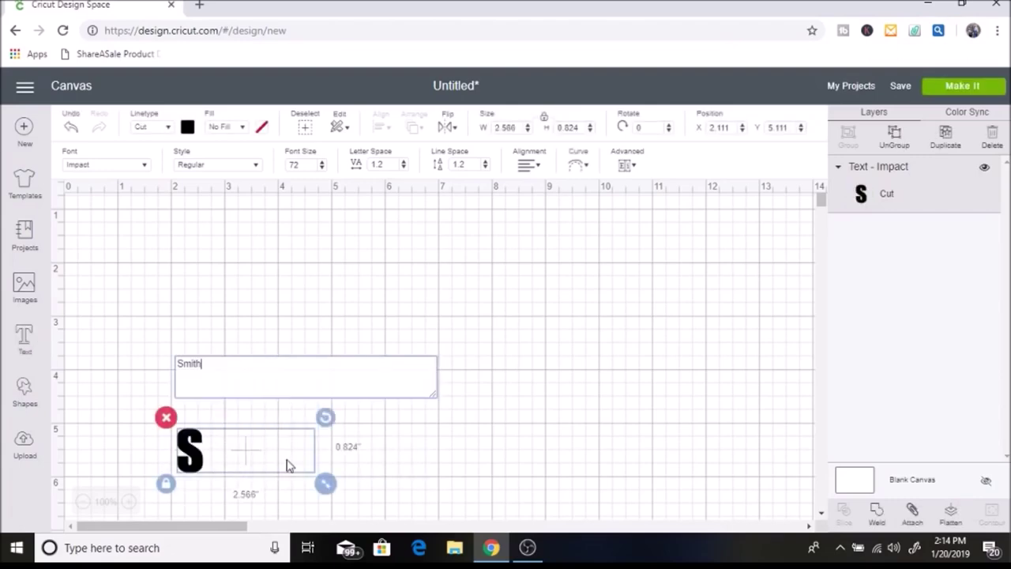
Move the surname text up on the canvas and enlarge it to about 5.36 by 1.72 inches.
drag(239, 467, 225, 332)
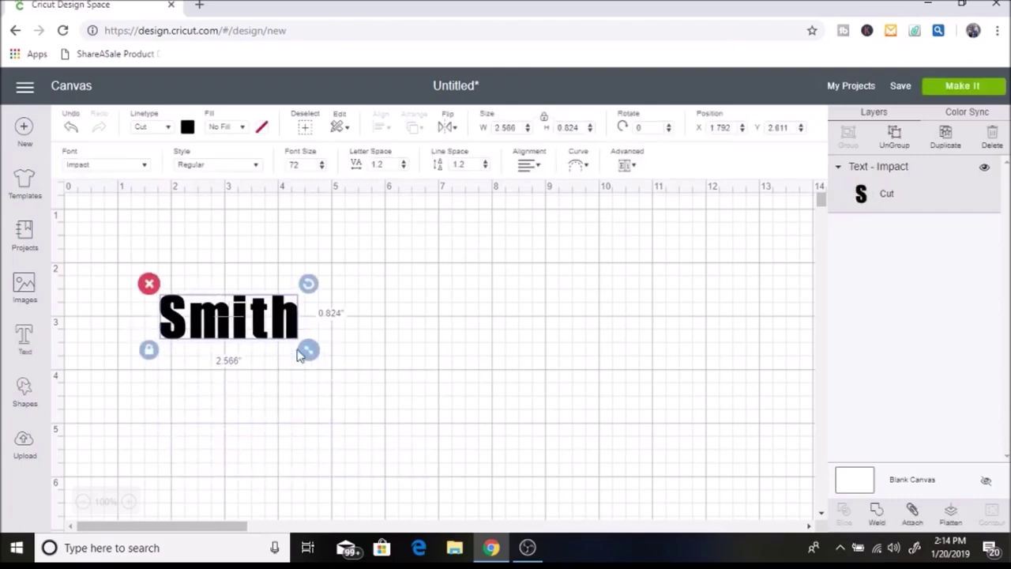
drag(316, 360, 418, 431)
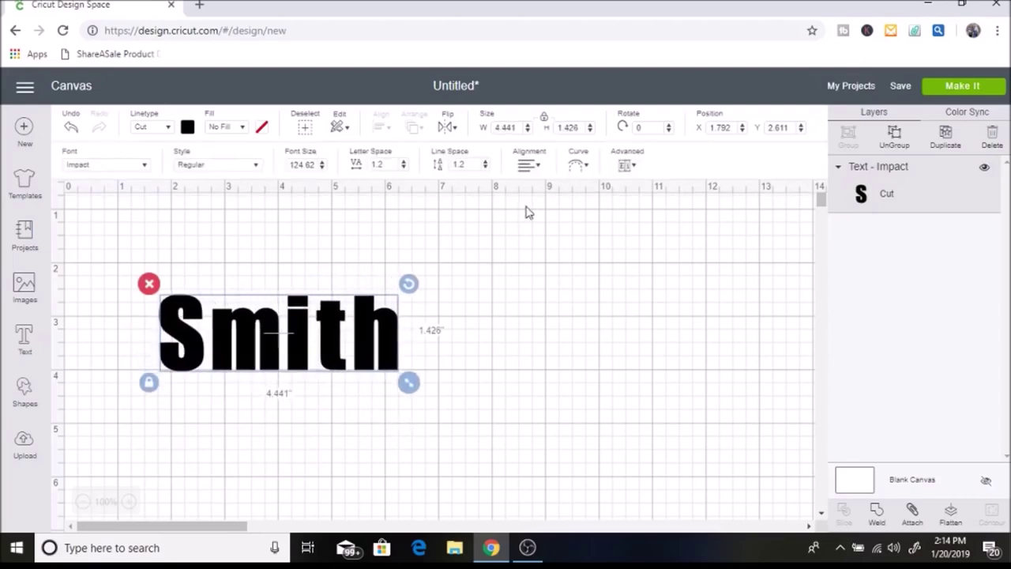
drag(408, 382, 460, 422)
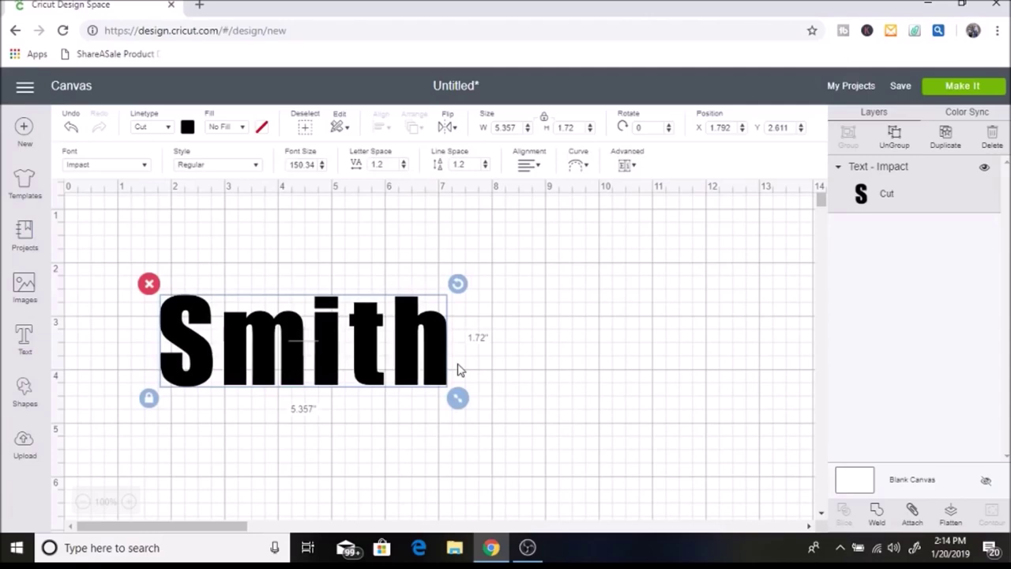
Tighten the surname's letter spacing to 0.4.
click(402, 168)
click(402, 168)
click(402, 168)
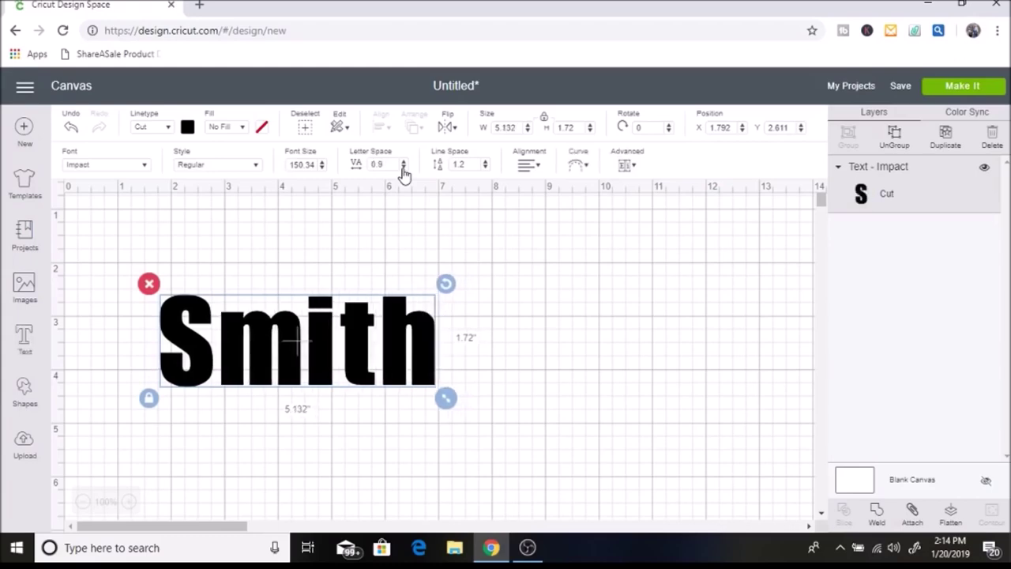
click(402, 168)
click(402, 169)
click(402, 168)
click(402, 168)
click(402, 168)
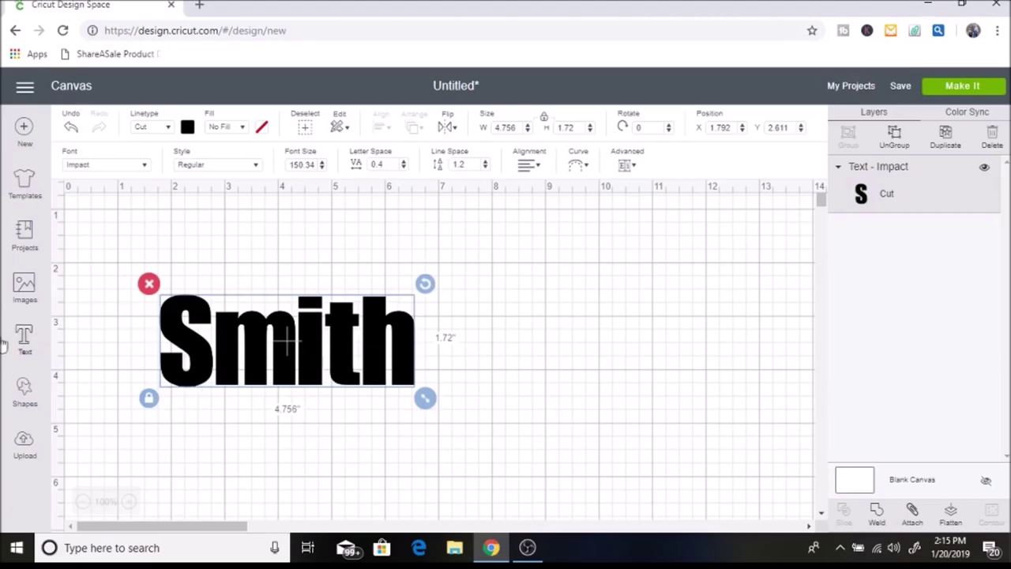
Add a second text box and set its font to I Love Glitter.
click(26, 339)
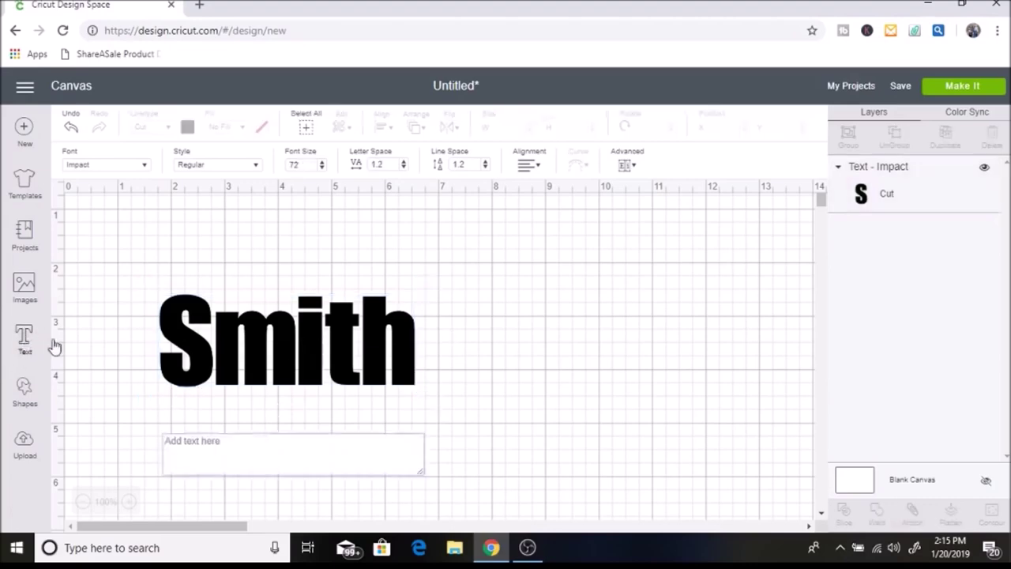
click(98, 168)
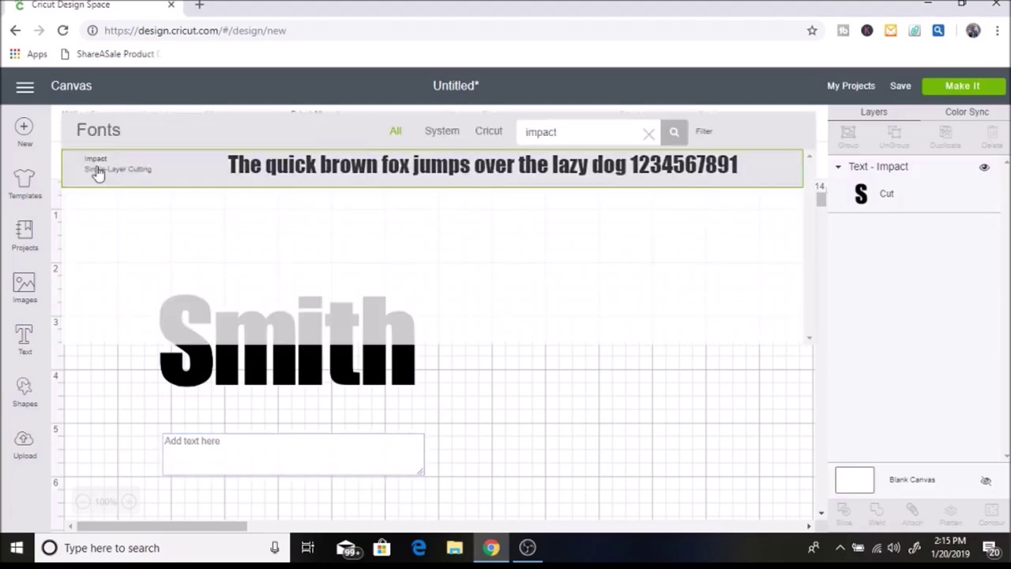
click(647, 135)
click(552, 134)
text(i love)
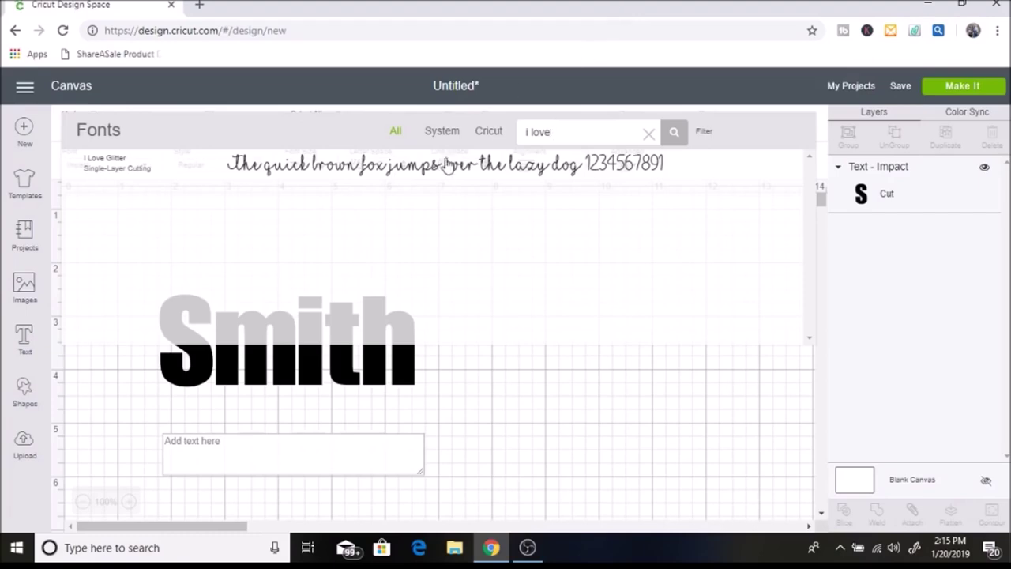
click(433, 177)
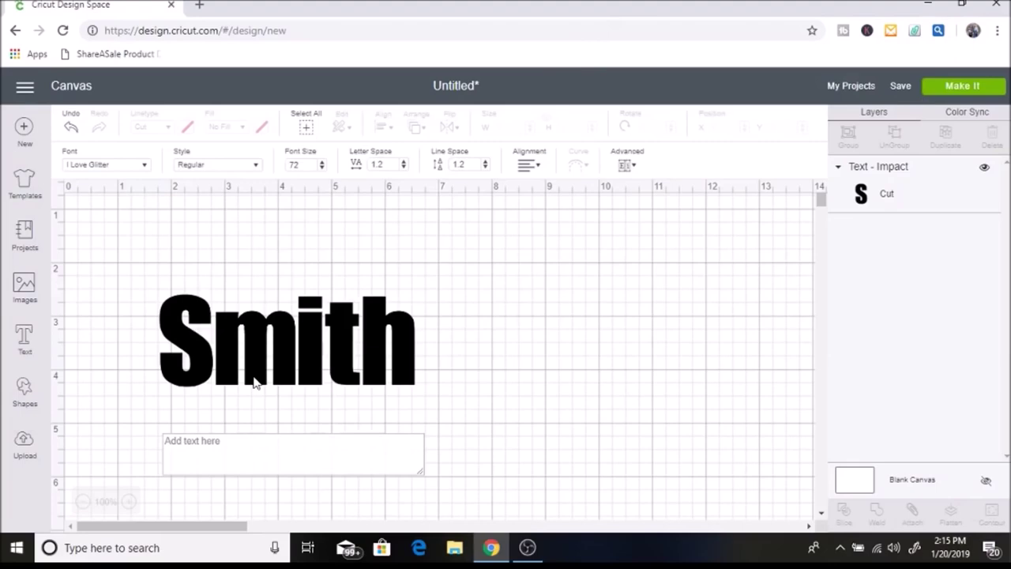
Enter an opening square bracket followed by the couple's two lowercase first names, joined by an underscore, in the new text box.
click(208, 452)
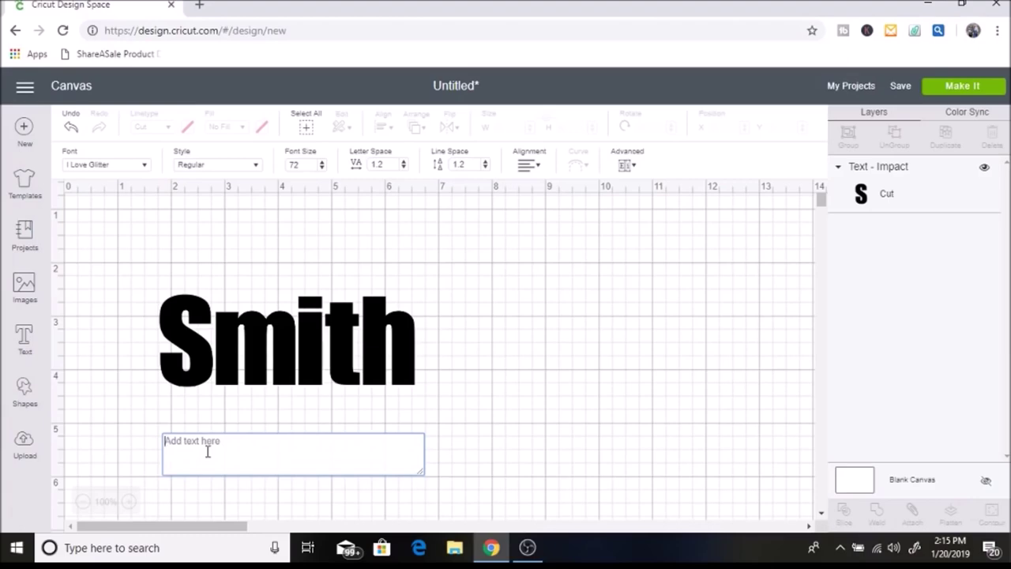
text(Smith)
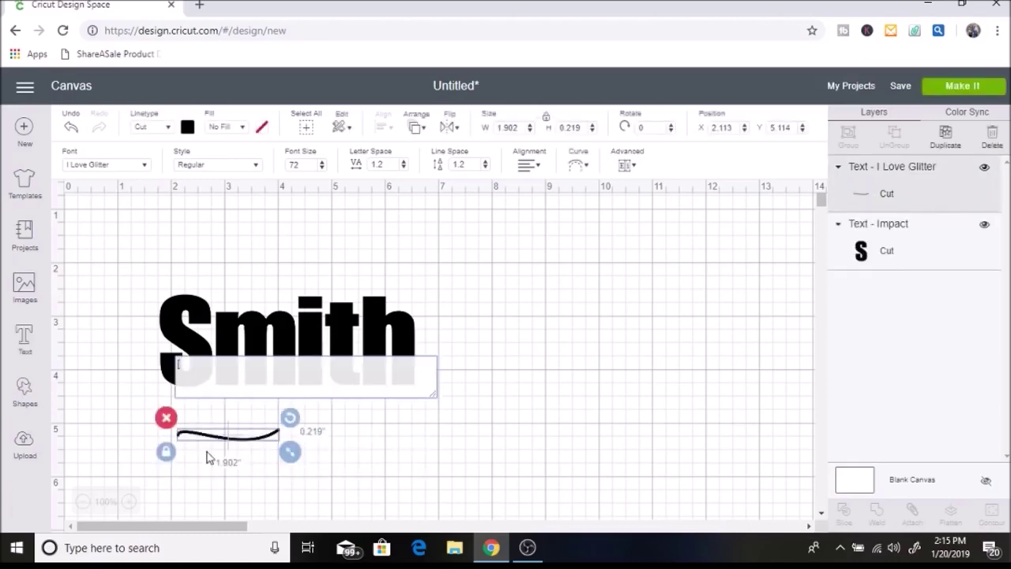
text(oh)
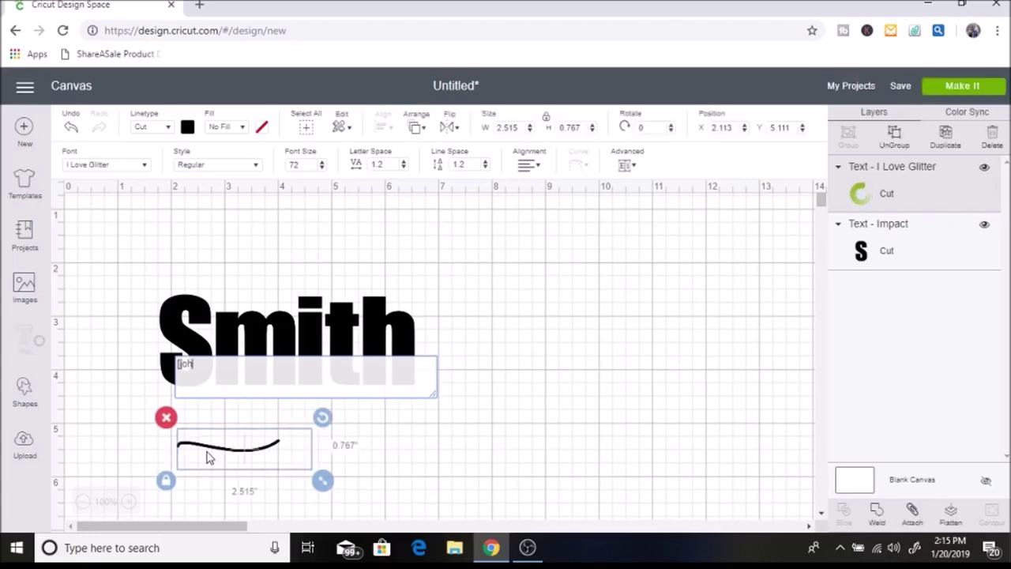
text(n)
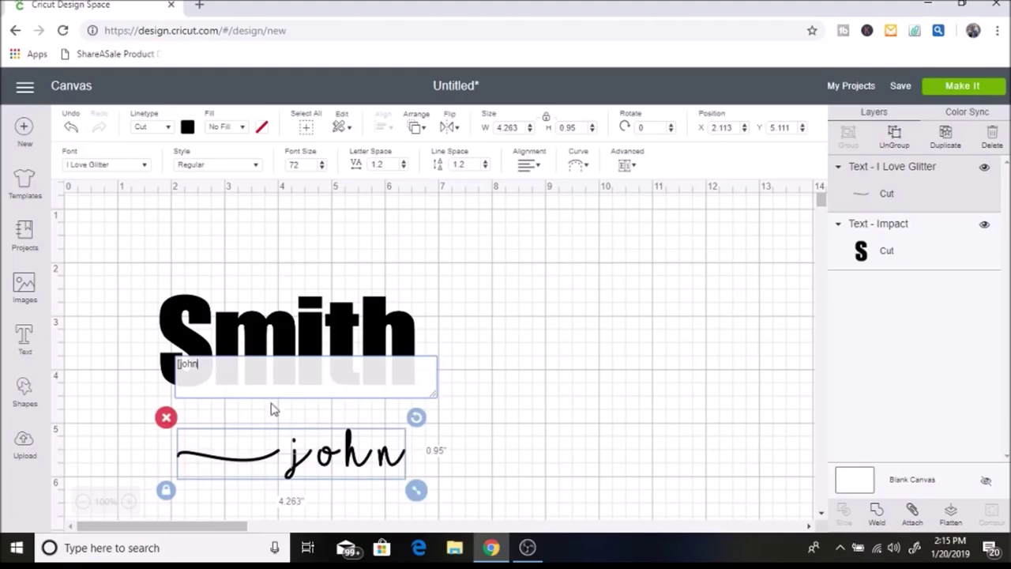
text(_)
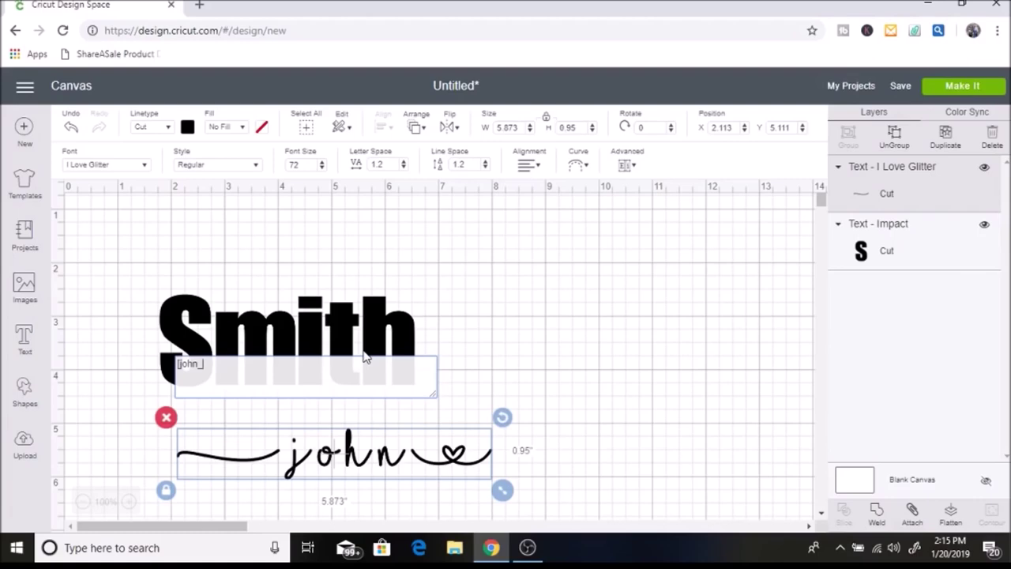
text(mary)
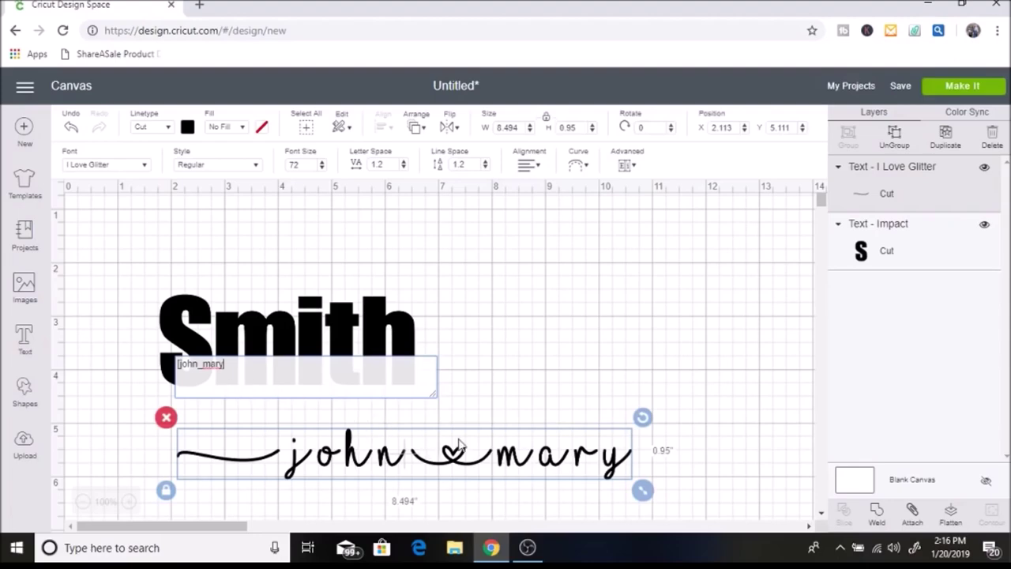
Reduce the letter spacing of the first-names text to 0.7.
click(403, 169)
click(403, 169)
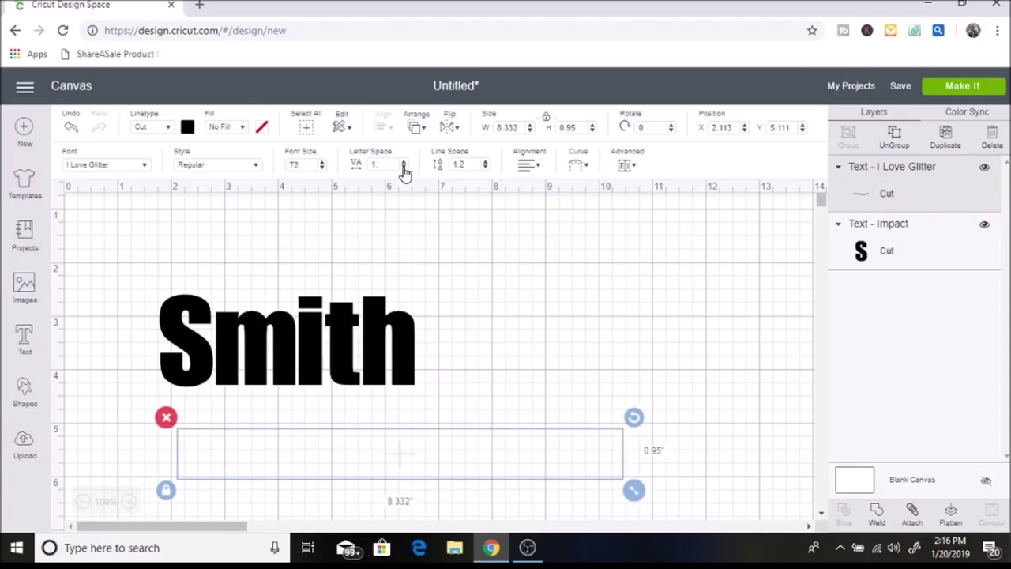
click(402, 168)
click(403, 168)
click(403, 168)
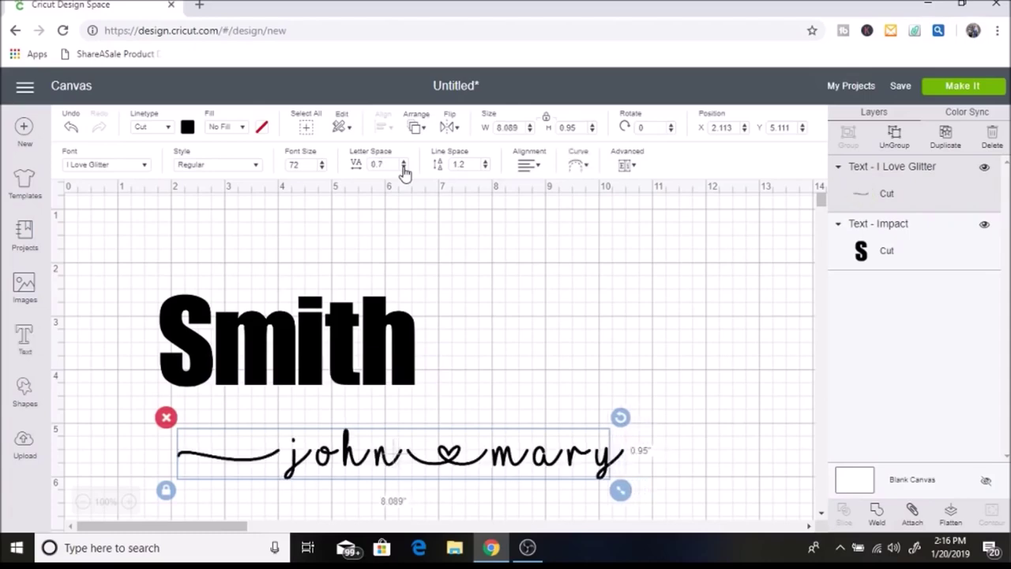
Append a closing square bracket to the first-names text to add the ending swash.
double_click(588, 466)
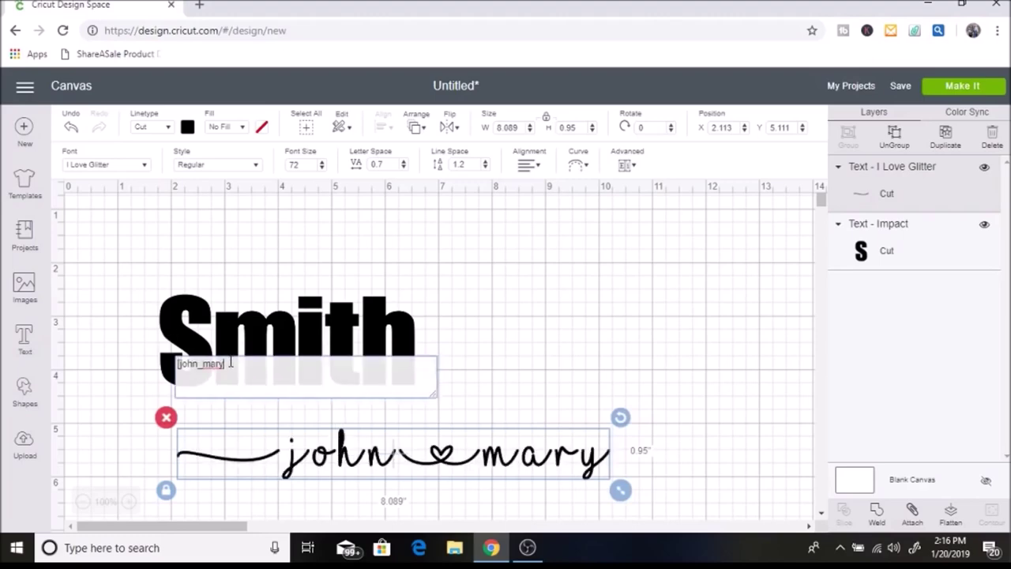
text(])
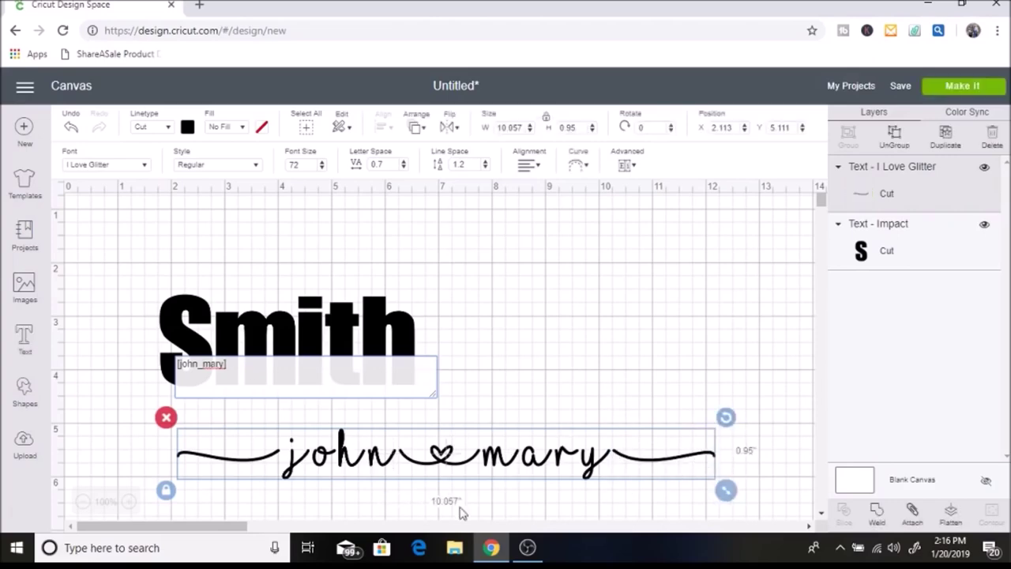
click(477, 455)
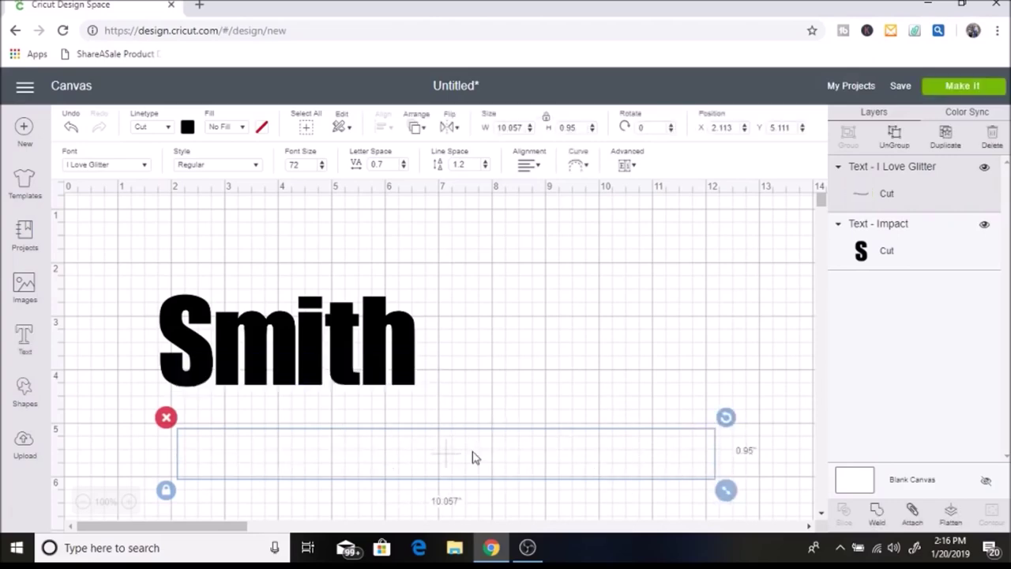
Tighten the letter spacing of the script first-names text to -0.7.
click(403, 167)
click(402, 167)
click(403, 168)
click(402, 168)
click(403, 167)
click(403, 167)
click(402, 168)
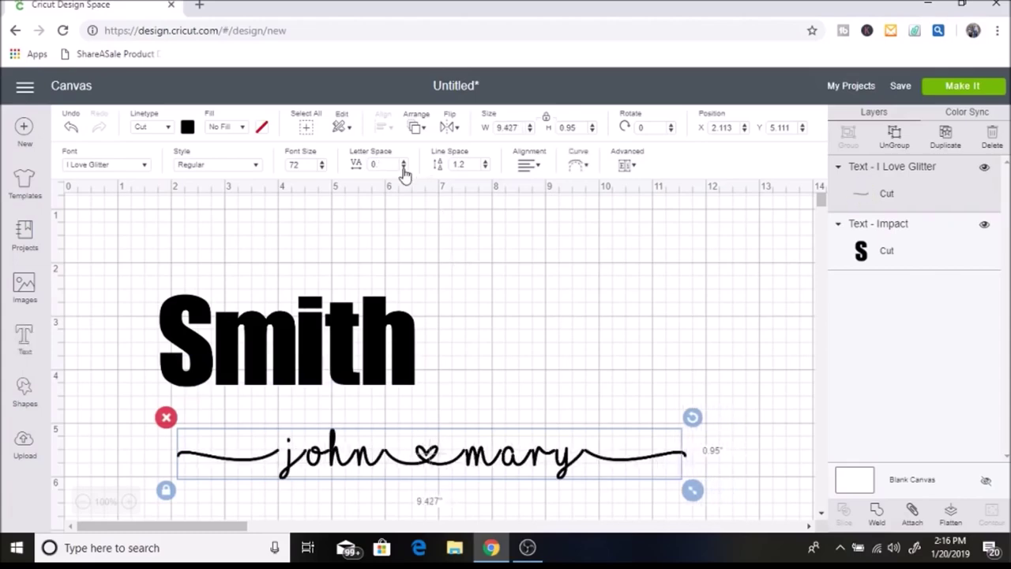
click(403, 167)
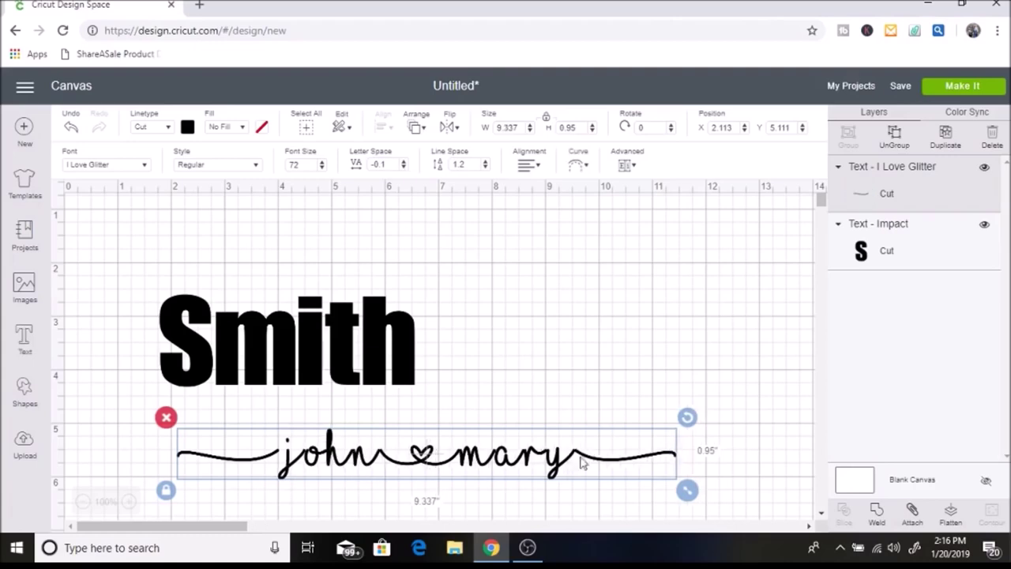
click(403, 167)
click(403, 167)
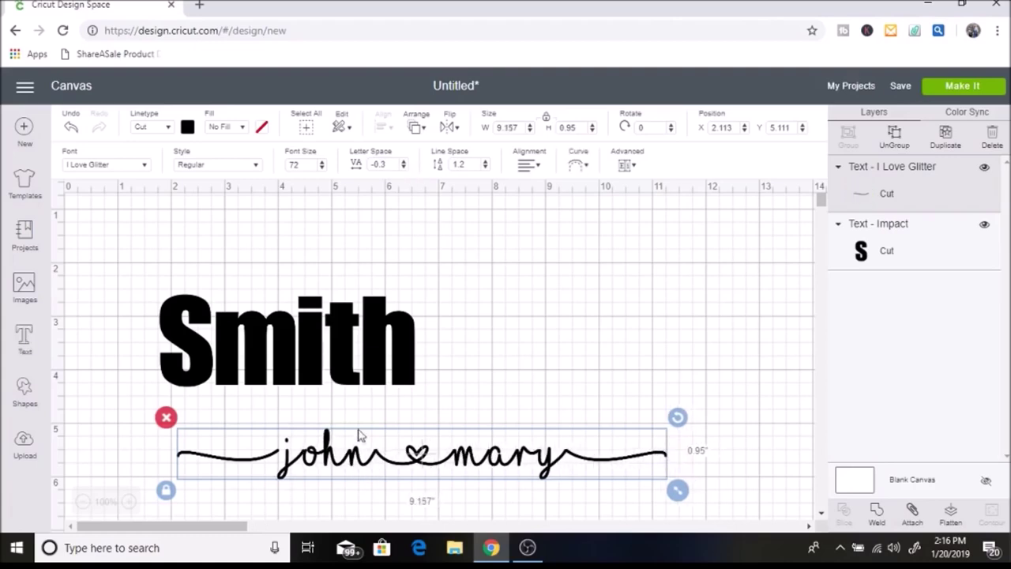
click(403, 168)
click(403, 168)
click(403, 169)
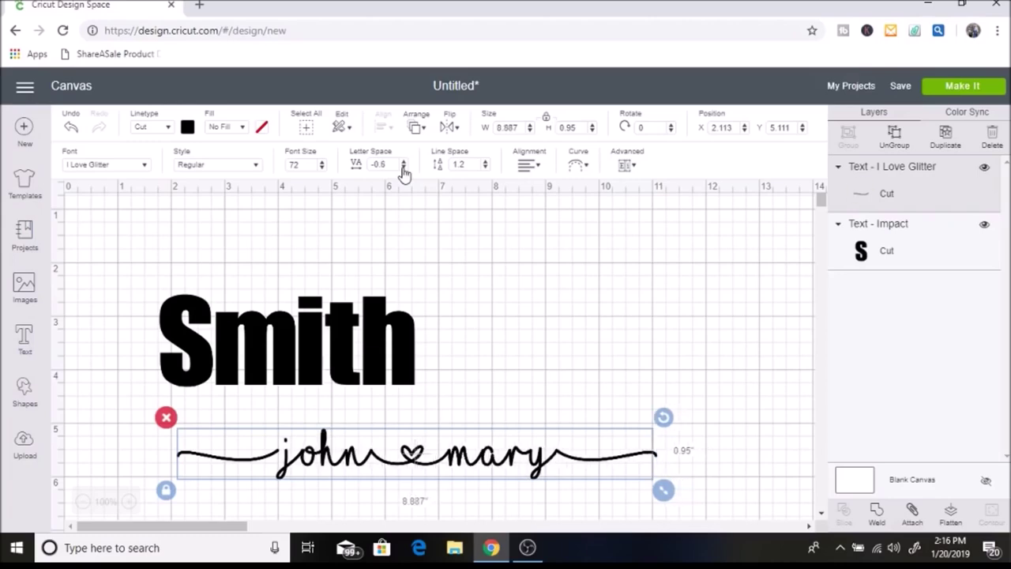
click(402, 169)
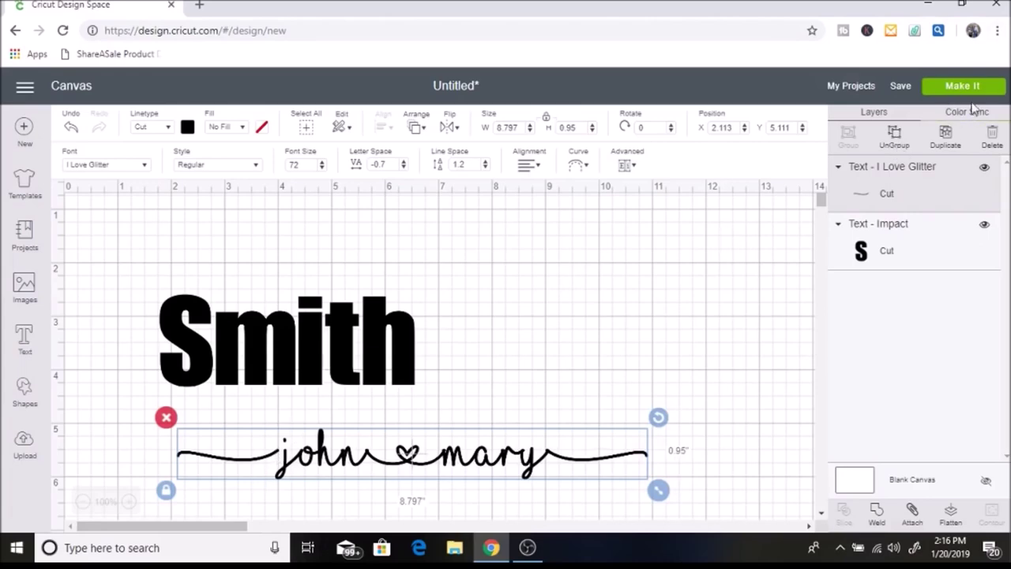
Ungroup the script text and nudge its opening swash slightly right to overlap the first letter.
click(901, 146)
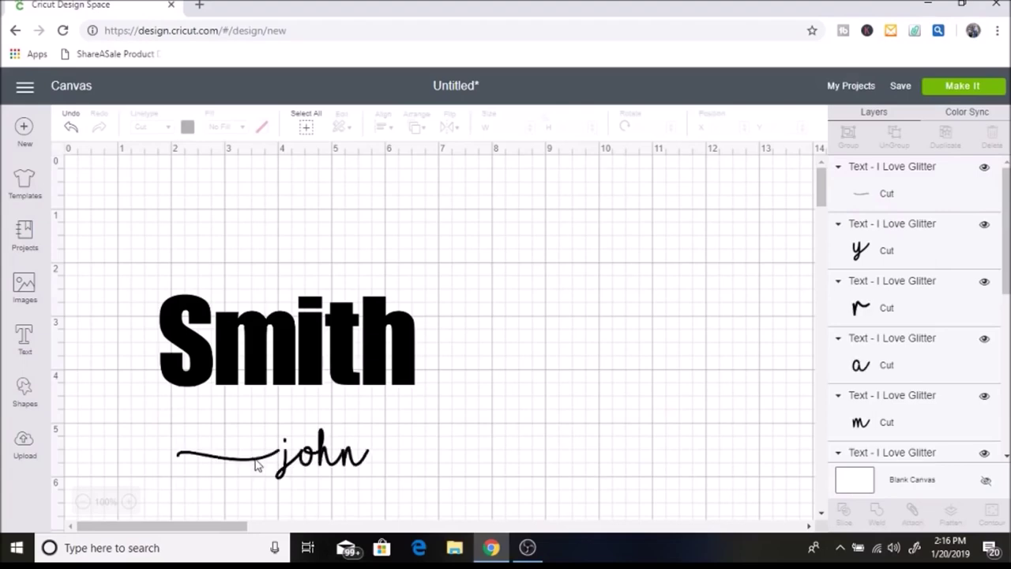
click(266, 457)
drag(266, 462, 267, 466)
click(592, 327)
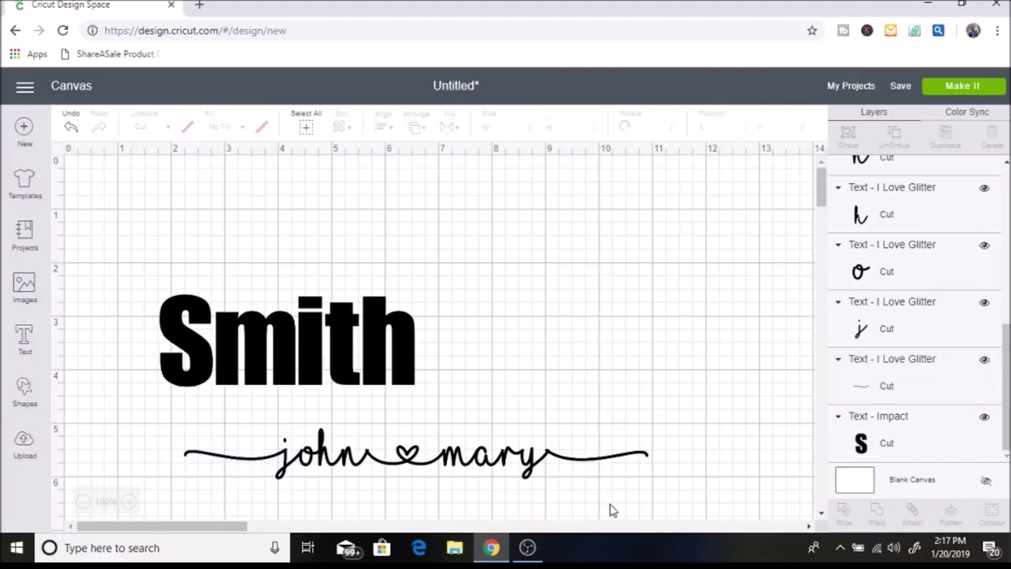
Nudge the script's ending swash slightly against the last letter, and weld all the script pieces into one shape.
click(566, 466)
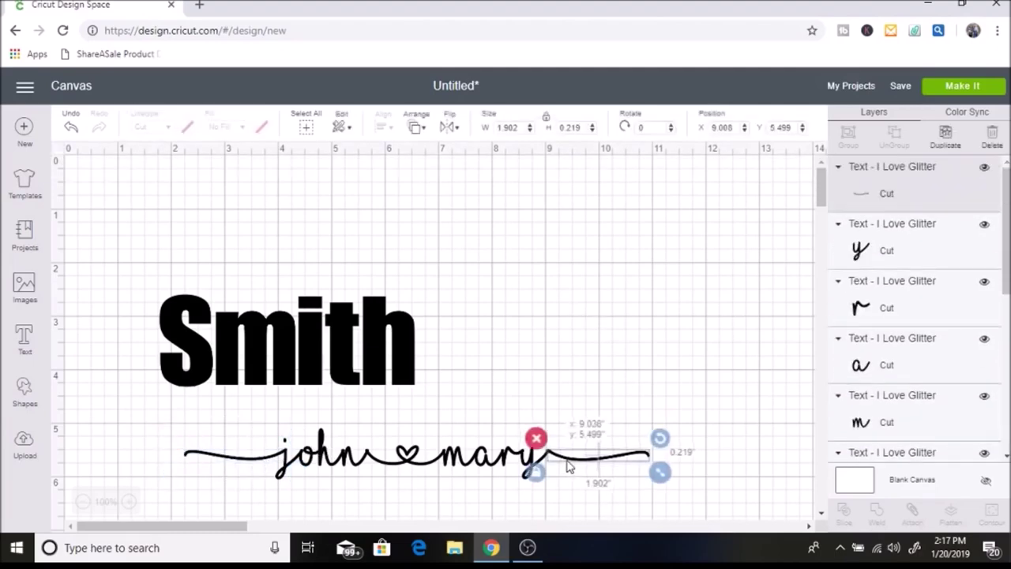
click(566, 402)
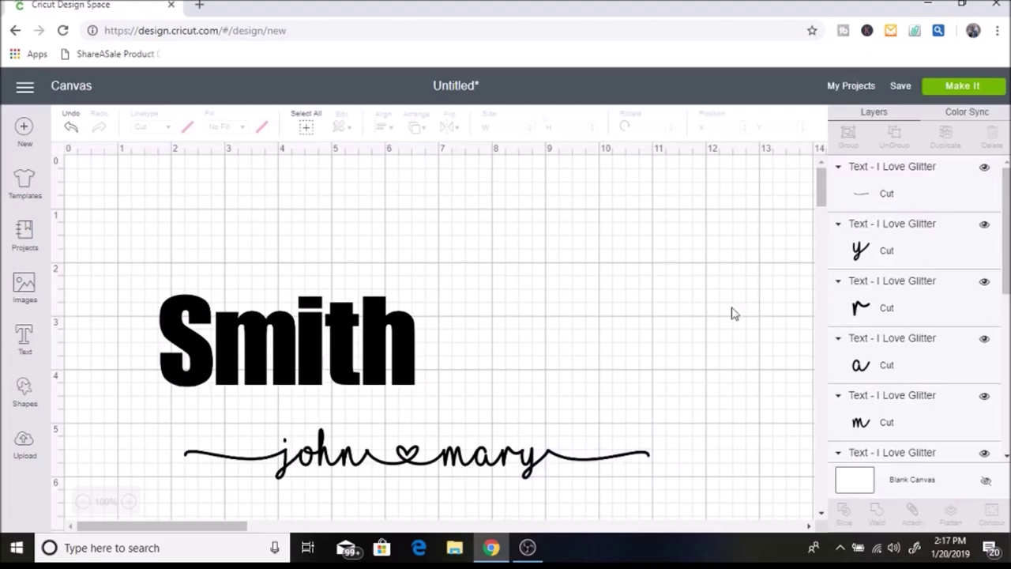
drag(710, 486, 124, 423)
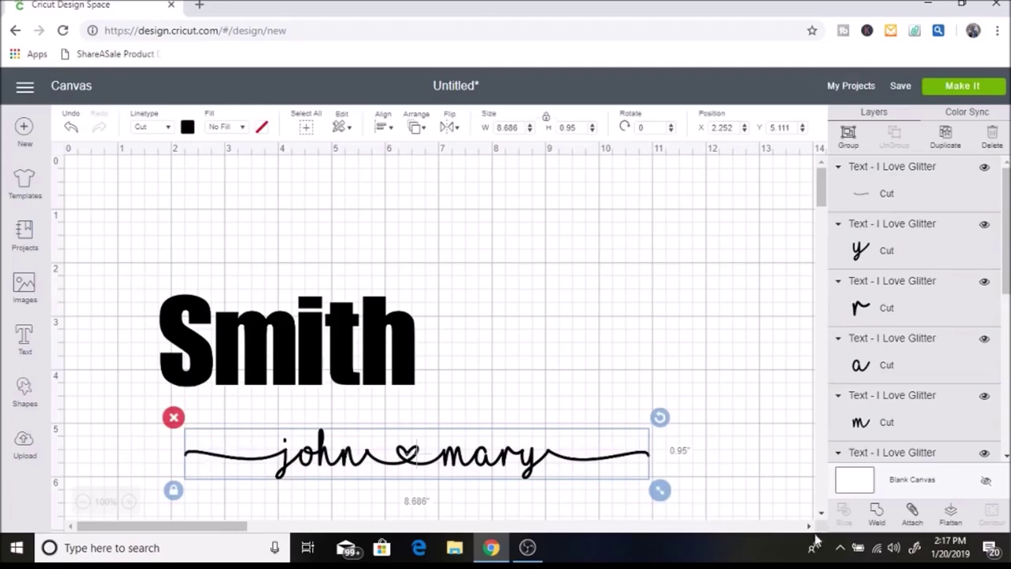
click(879, 515)
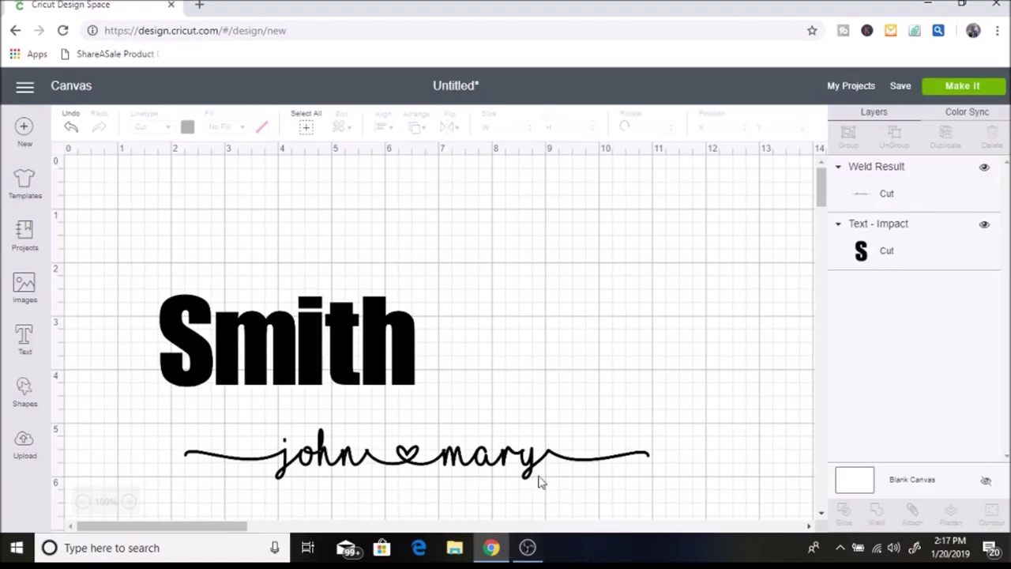
Move the welded script names up just beneath the surname and recolor them indigo blue.
drag(526, 466, 421, 443)
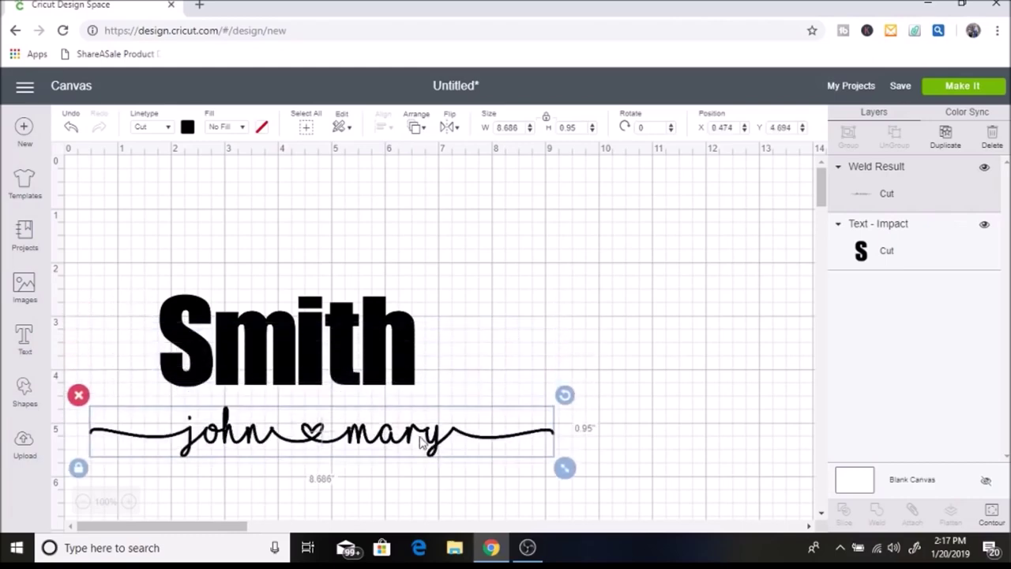
click(188, 128)
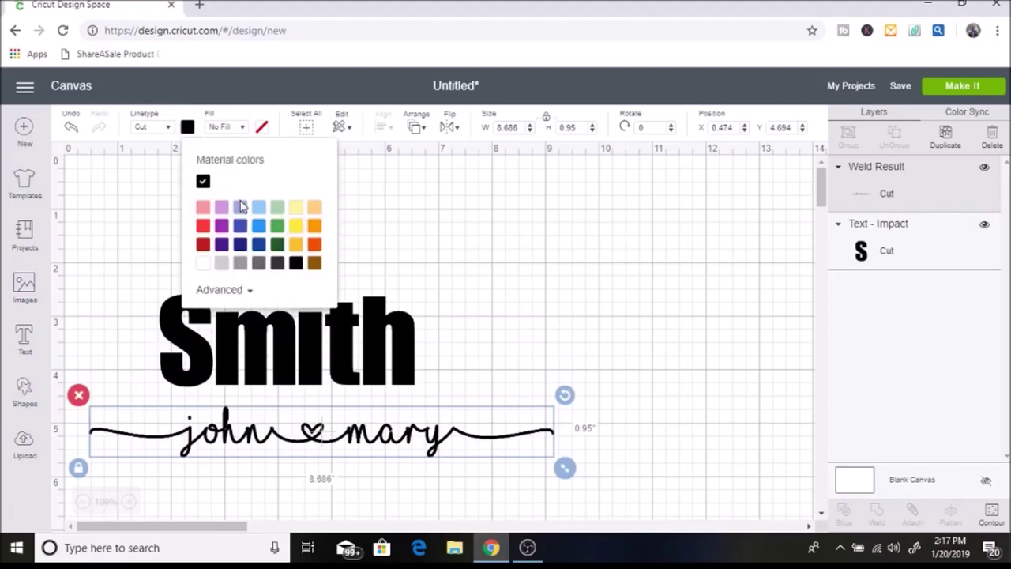
click(244, 227)
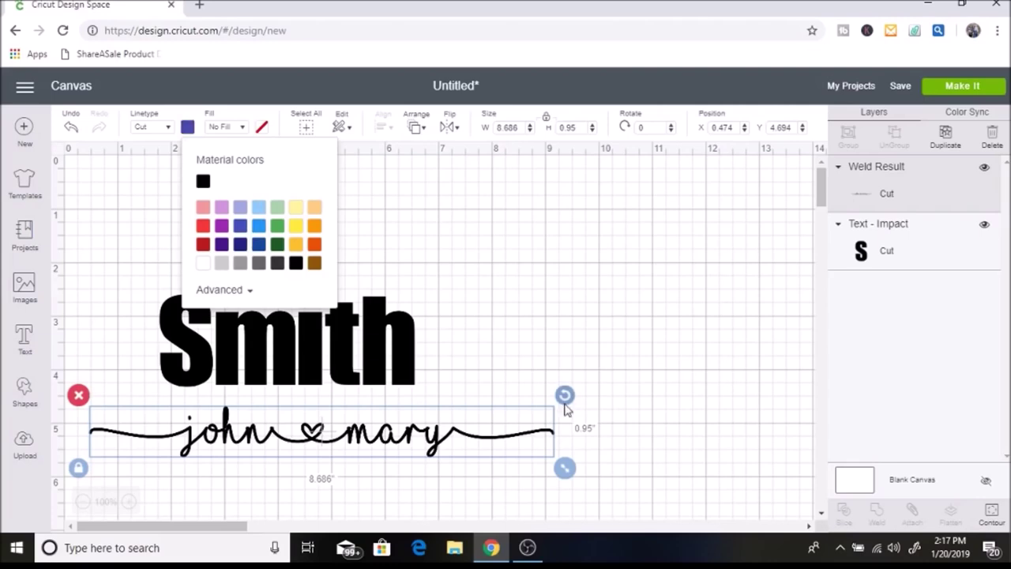
Place the welded script names across the middle of the surname and scale them down to about 7.3 in wide.
drag(399, 402, 382, 320)
drag(552, 385, 431, 378)
drag(347, 355, 379, 362)
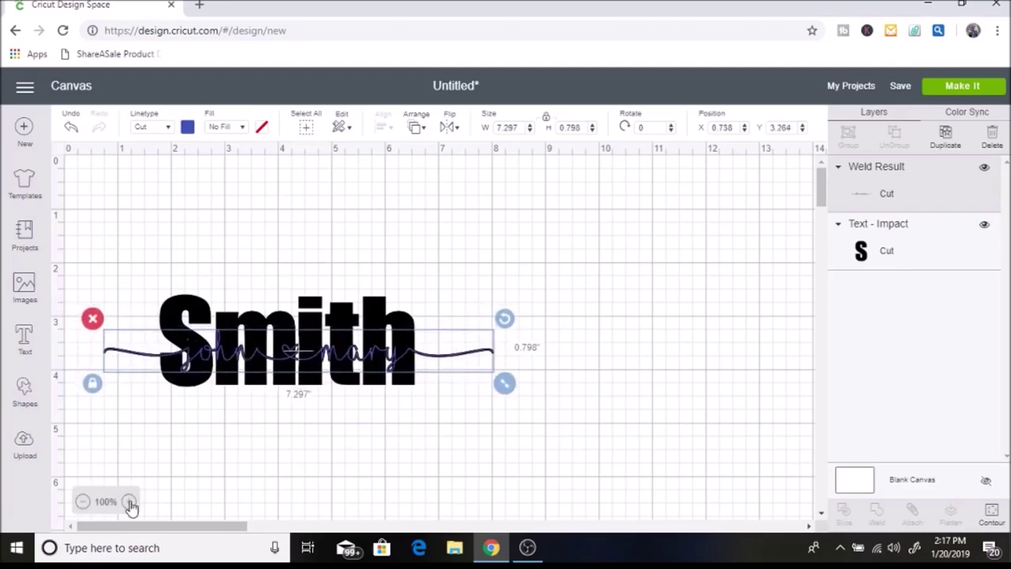
Fine-tune the script names' placement over the surname to about X 0.88, Y 3.22.
click(131, 503)
click(130, 503)
scroll(371, 325, up, 1)
scroll(440, 324, down, 4)
scroll(440, 325, up, 3)
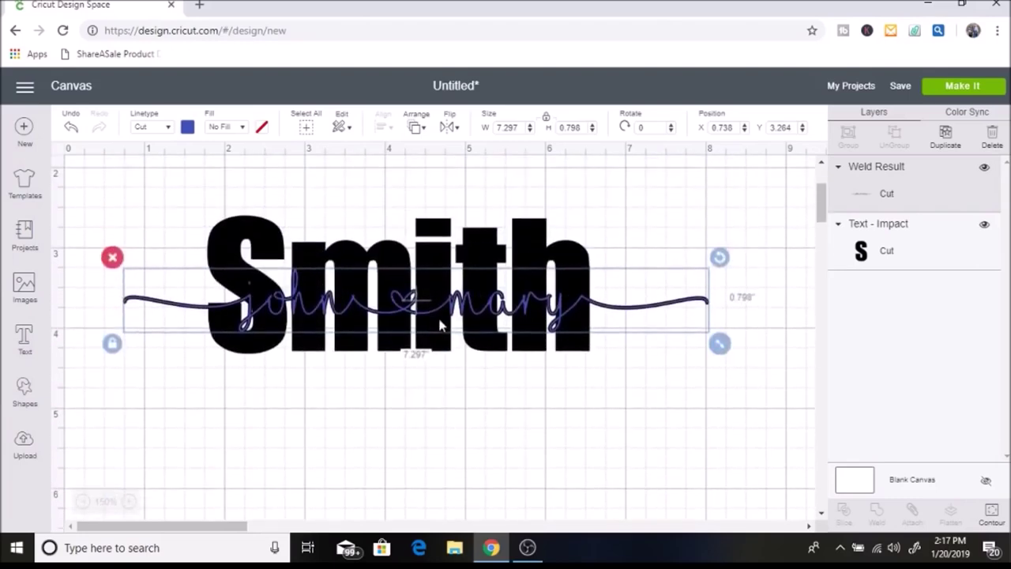
drag(527, 382, 537, 380)
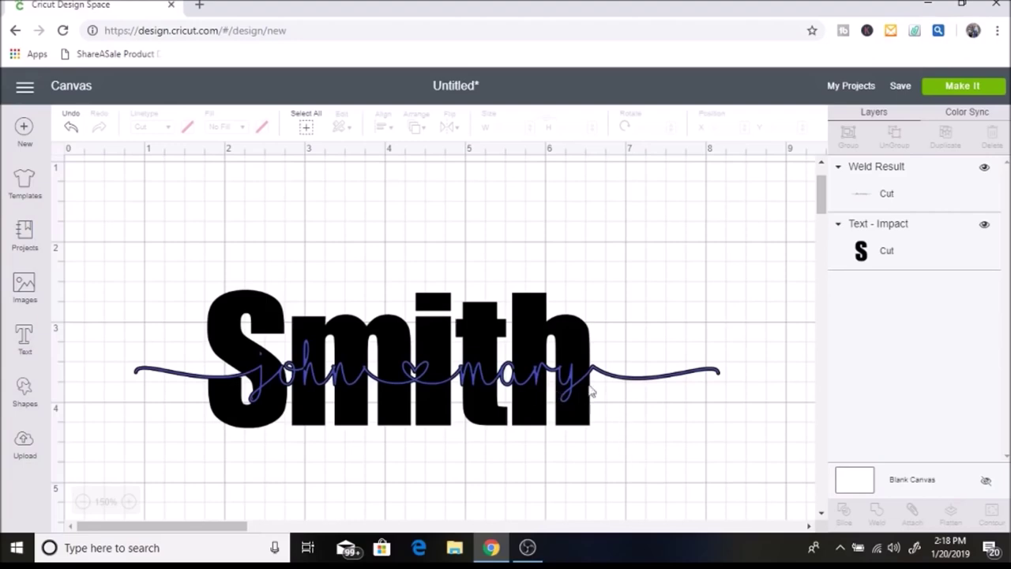
scroll(407, 376, down, 1)
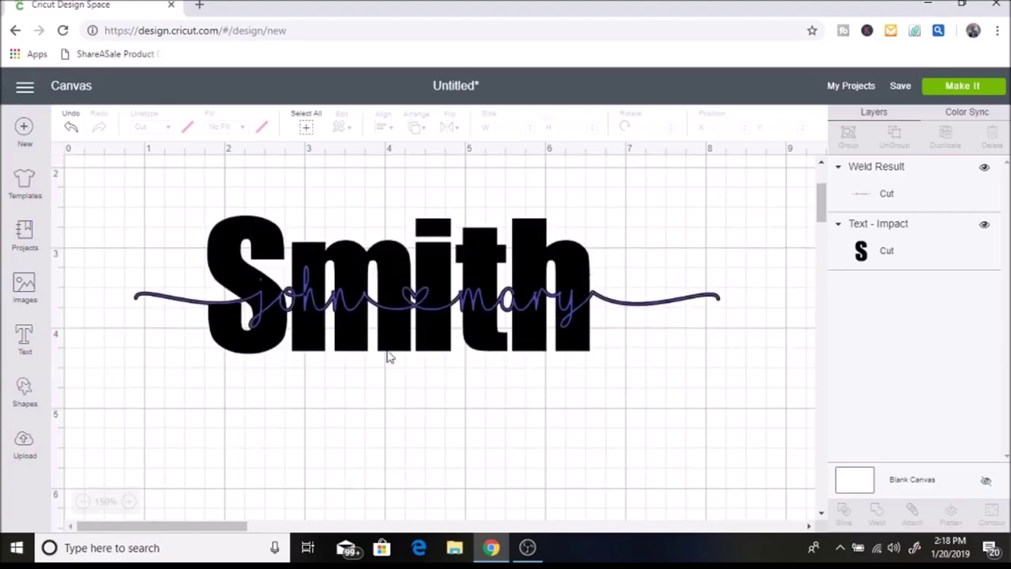
Change the welded script names' fill from No Fill to Print.
click(454, 310)
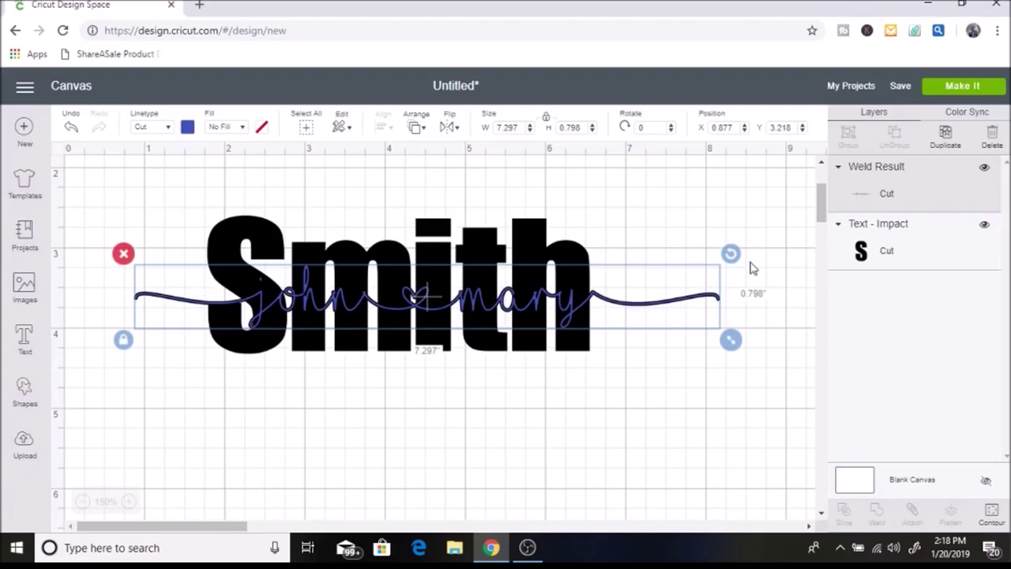
click(243, 127)
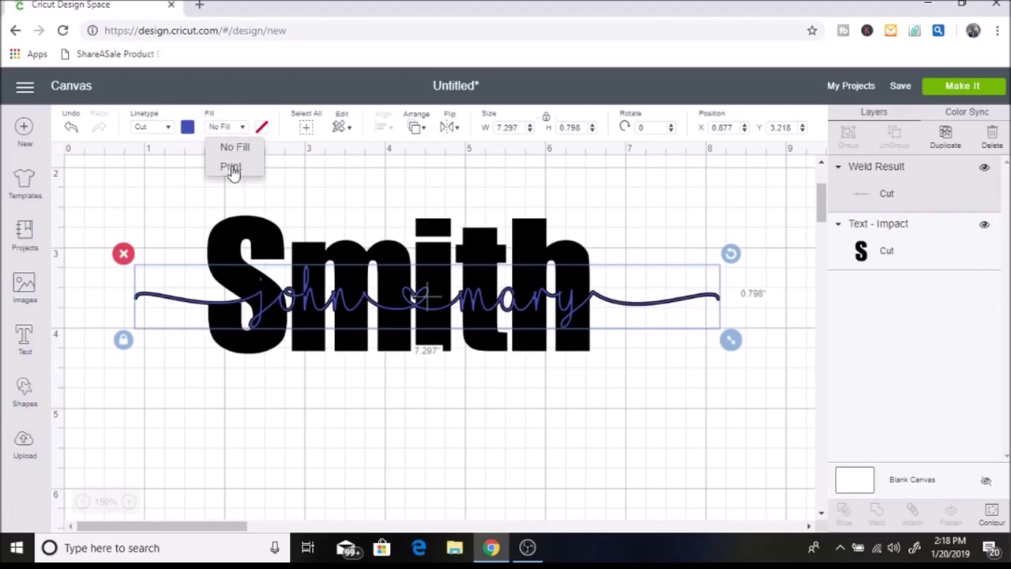
click(152, 147)
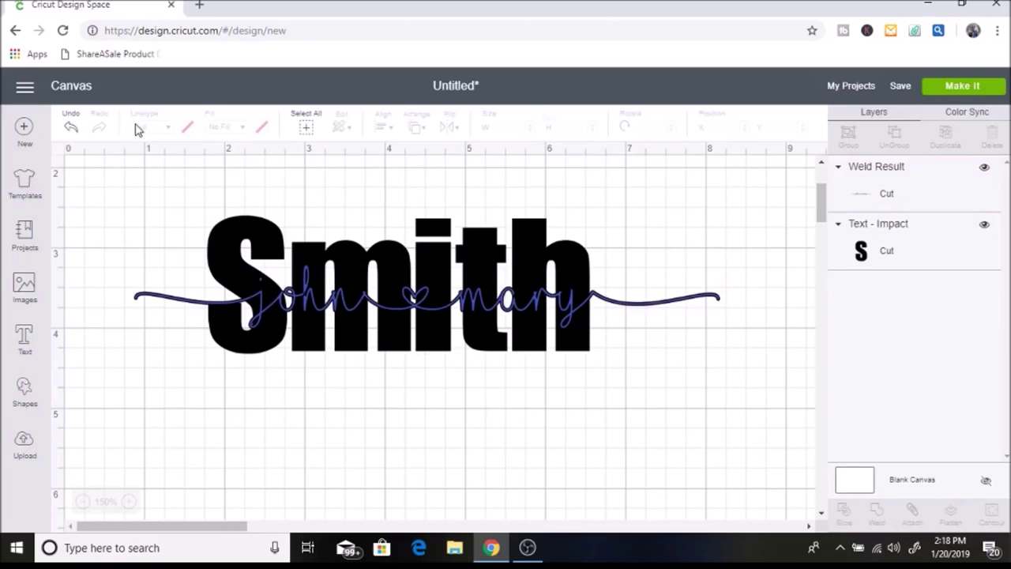
click(278, 327)
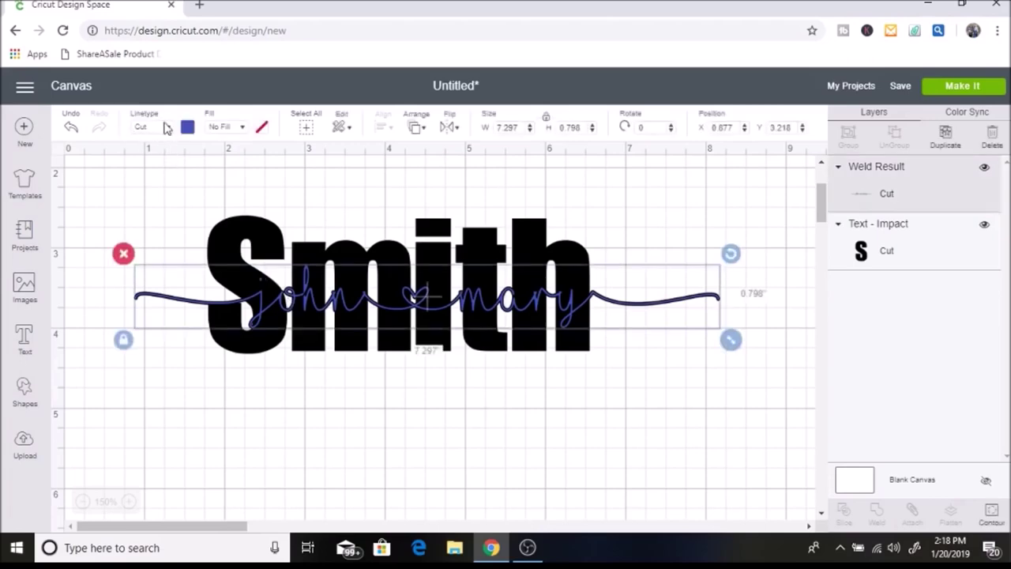
click(242, 128)
click(244, 172)
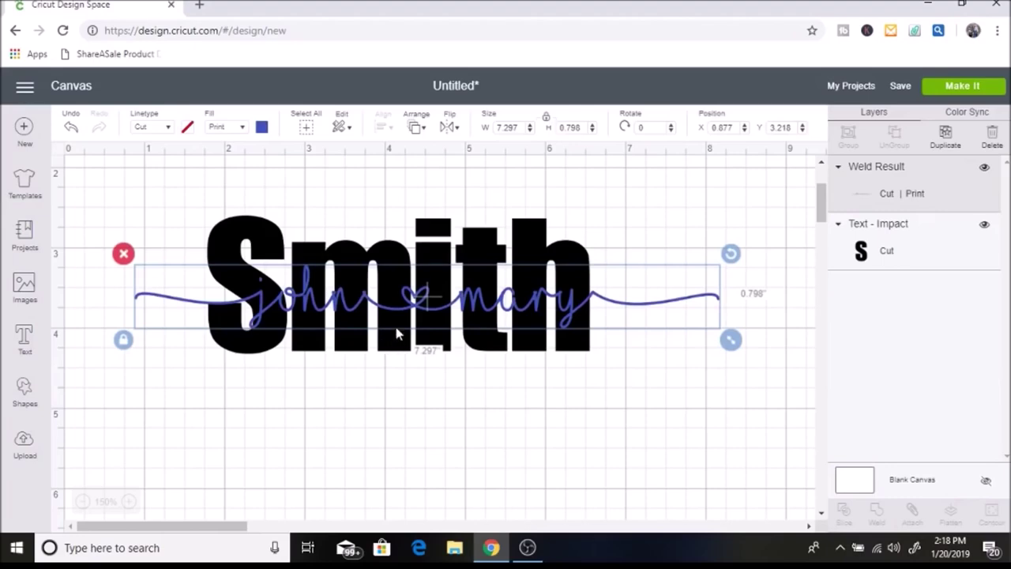
Proceed with making the project through the mat preview and open the print setup for the script names mat.
click(962, 88)
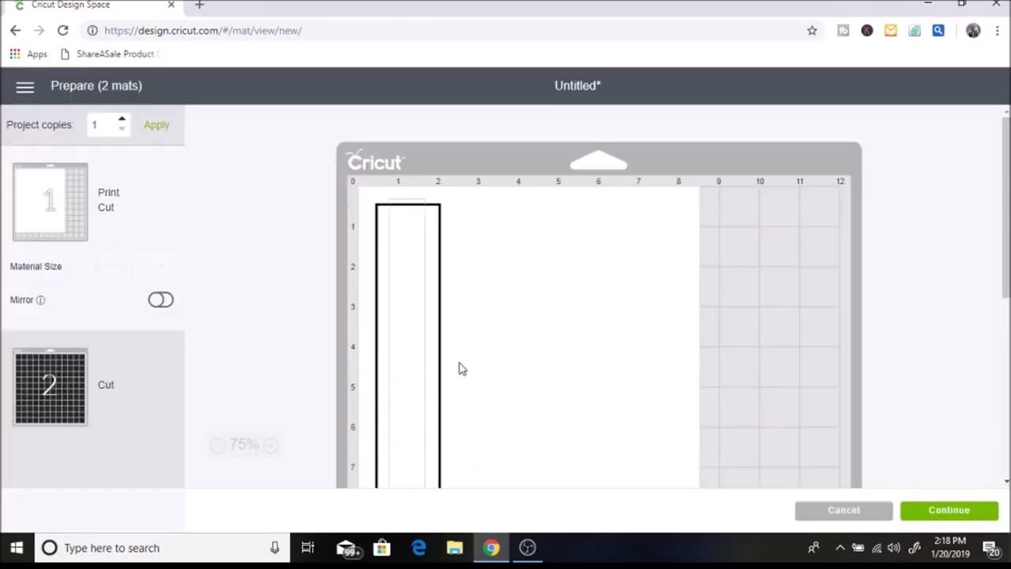
scroll(498, 290, down, 1)
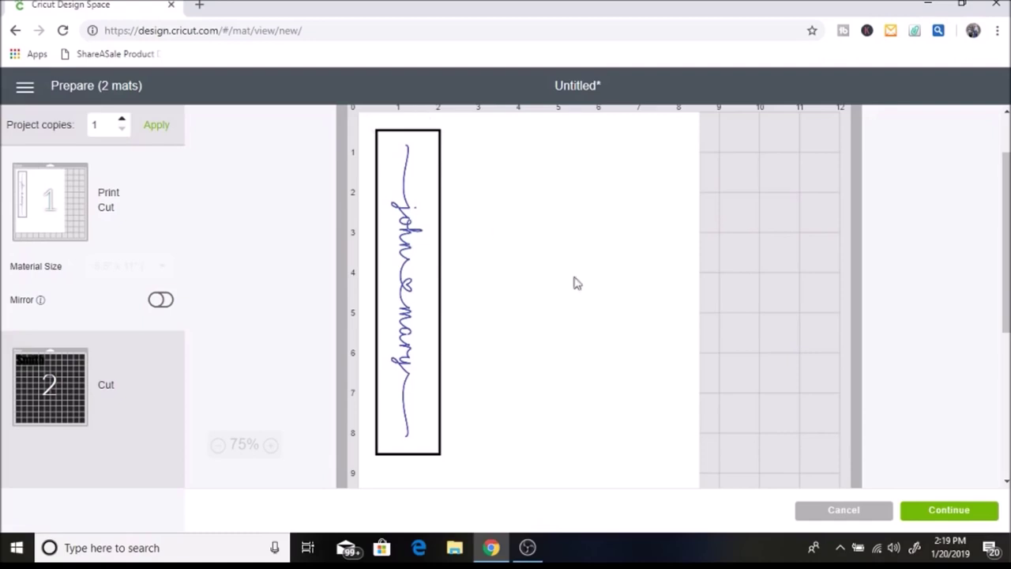
click(945, 512)
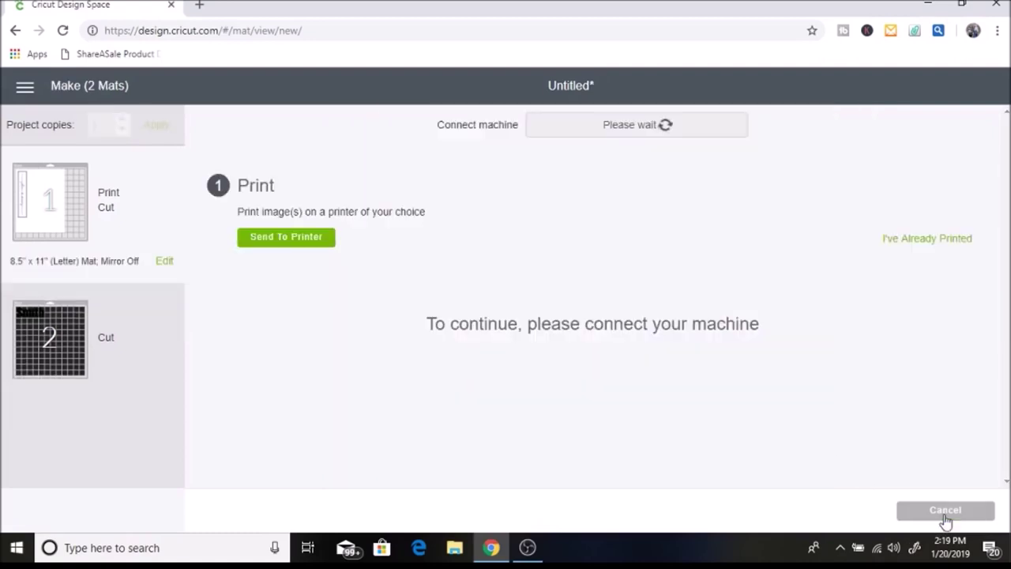
click(301, 238)
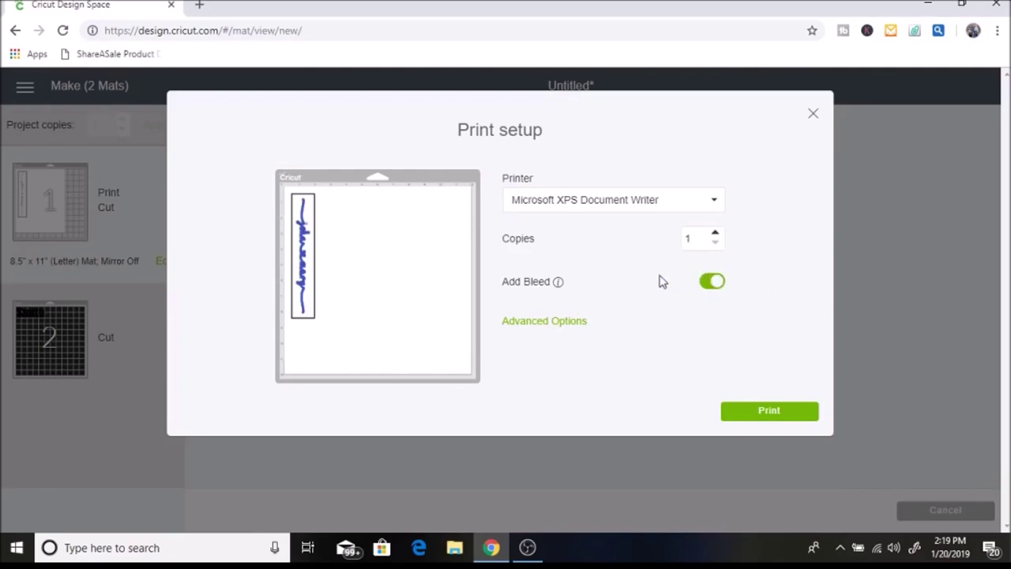
Save the print setup preview image as a PNG named knockout text in the Downloads folder.
right_click(317, 270)
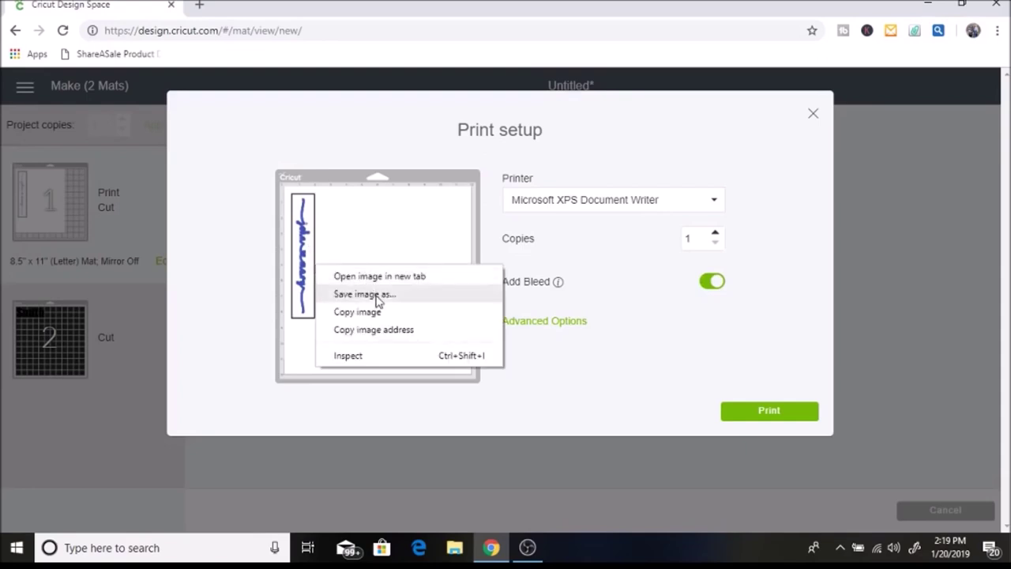
click(377, 294)
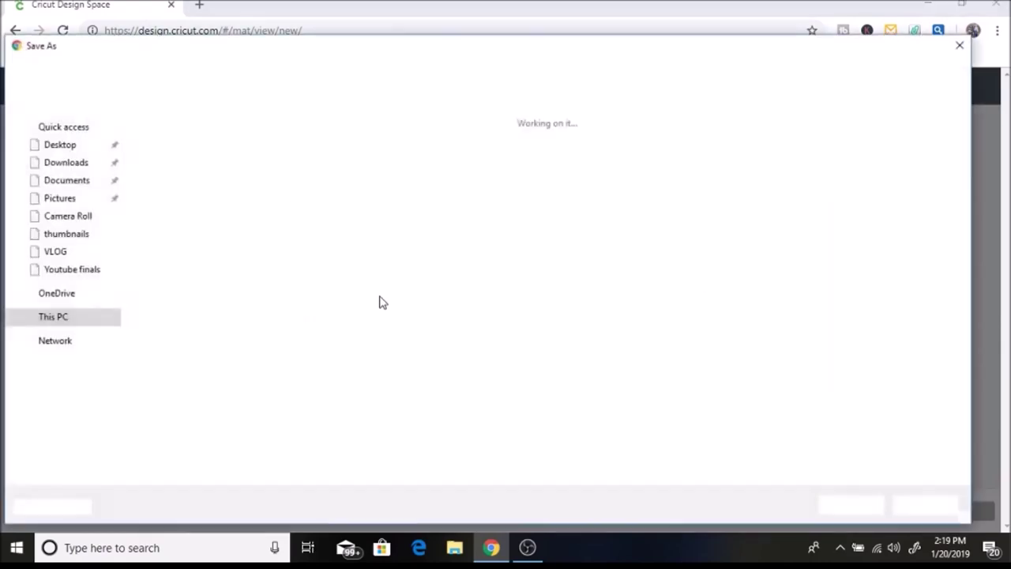
key(BackSpace)
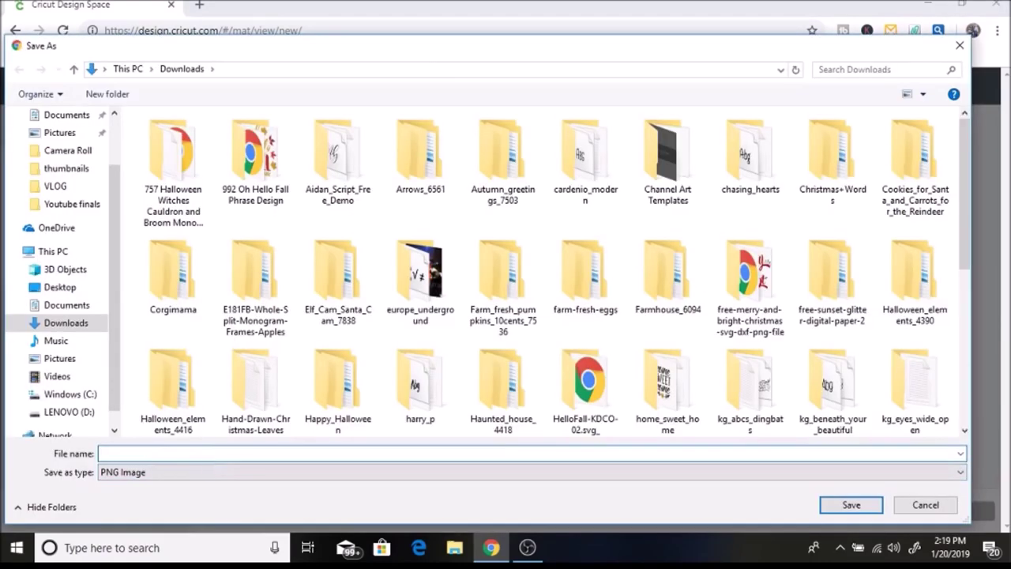
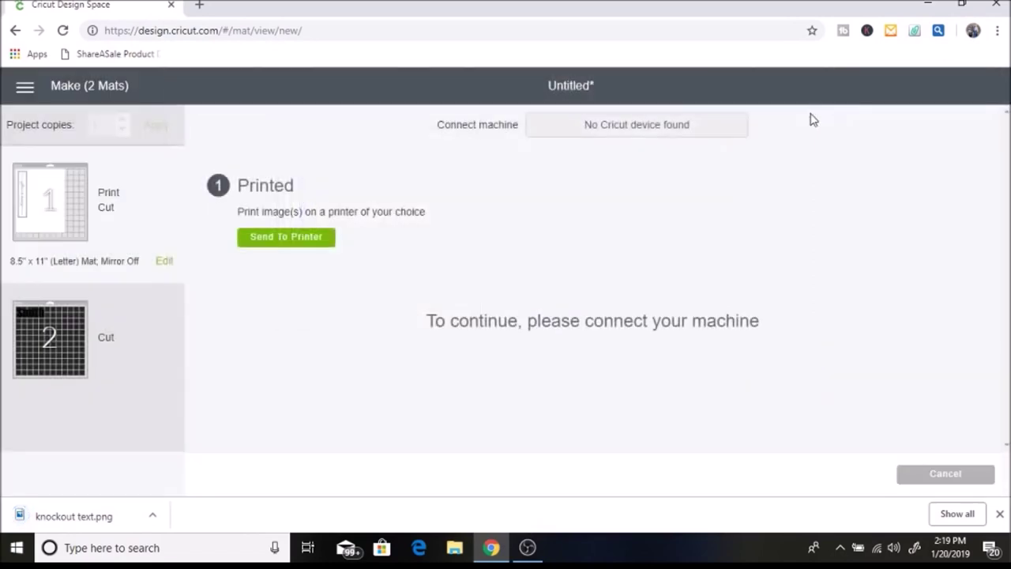
Cancel the cut, dismiss the download notice, and return to the design canvas.
click(943, 472)
click(1000, 514)
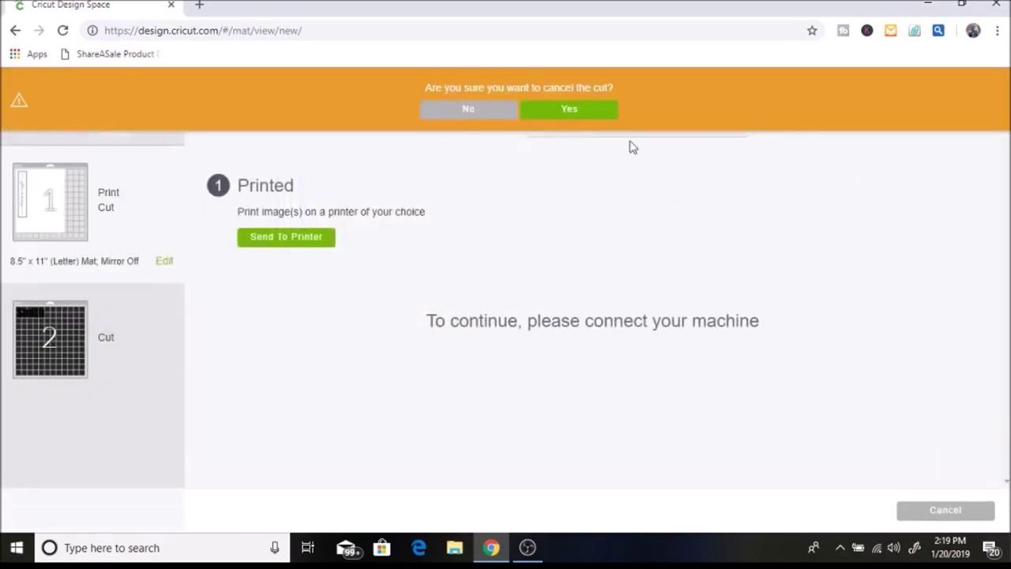
click(565, 112)
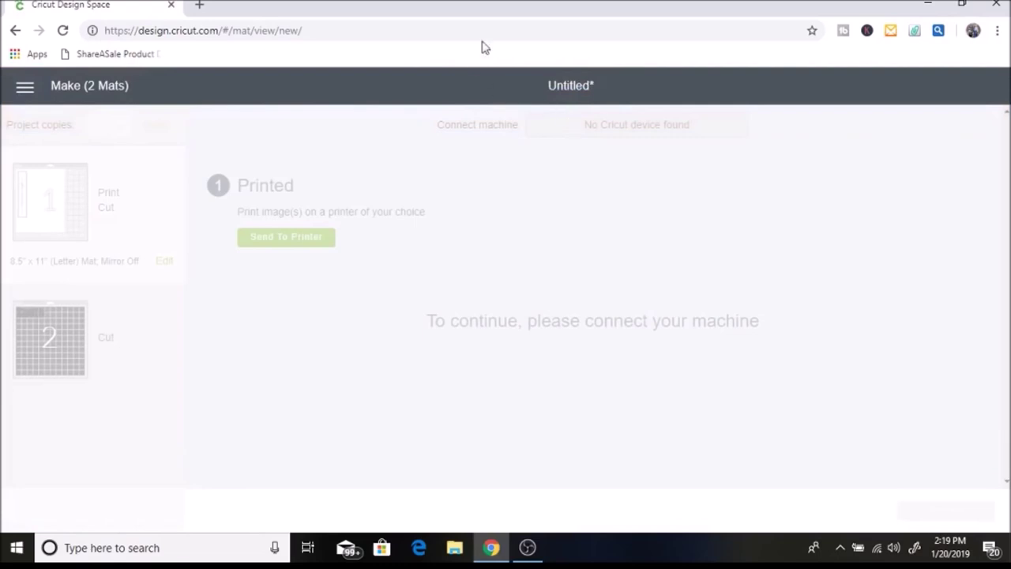
scroll(609, 343, down, 5)
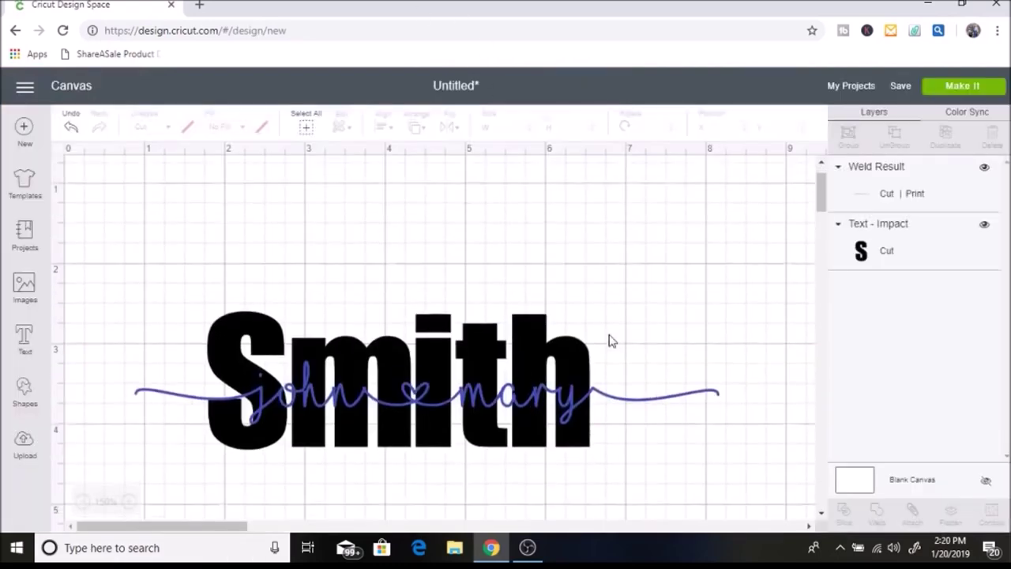
scroll(628, 404, up, 2)
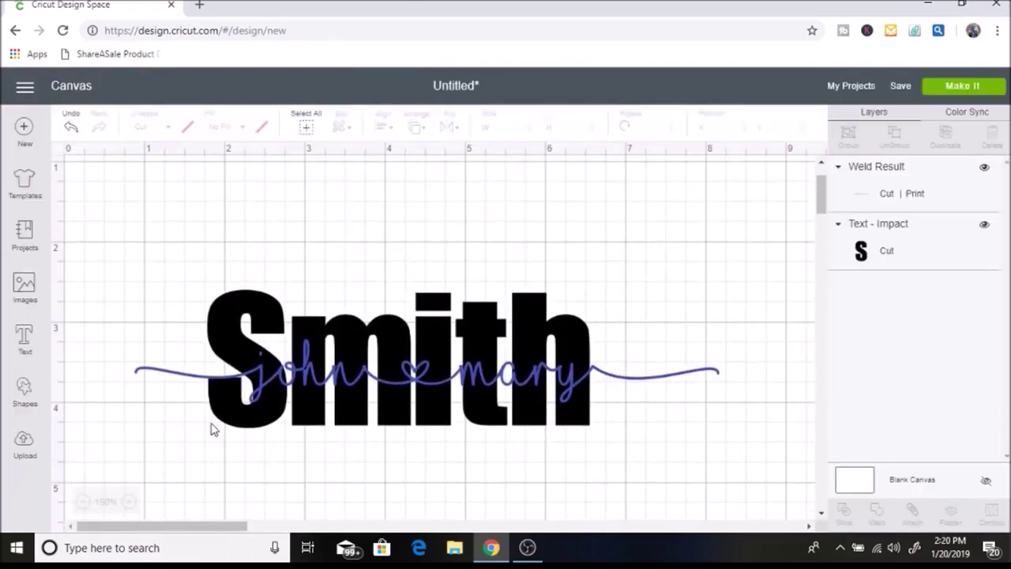
Upload knockout text.png from Downloads with the Simple image type and continue to the Select & erase stage.
click(23, 447)
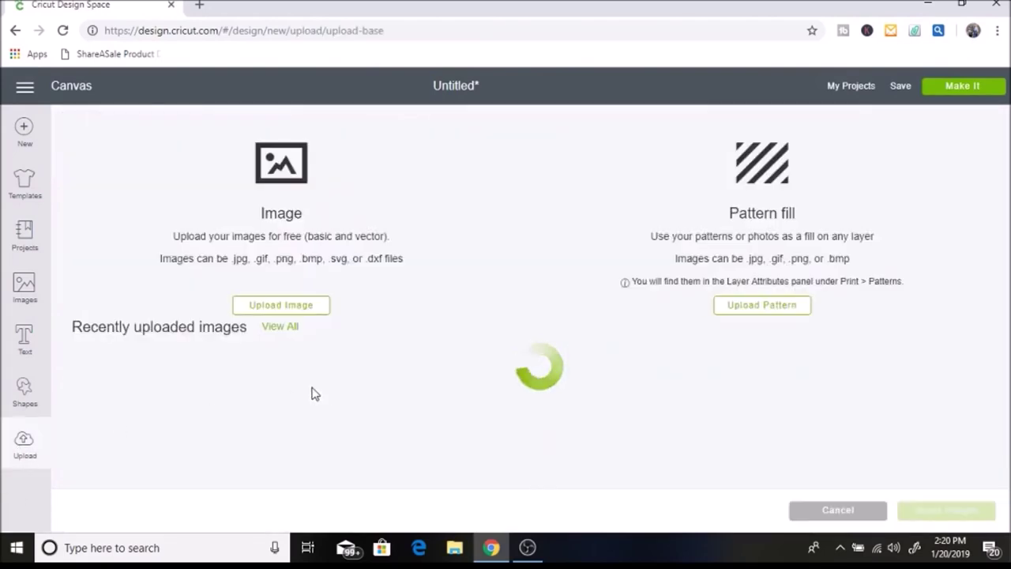
click(304, 309)
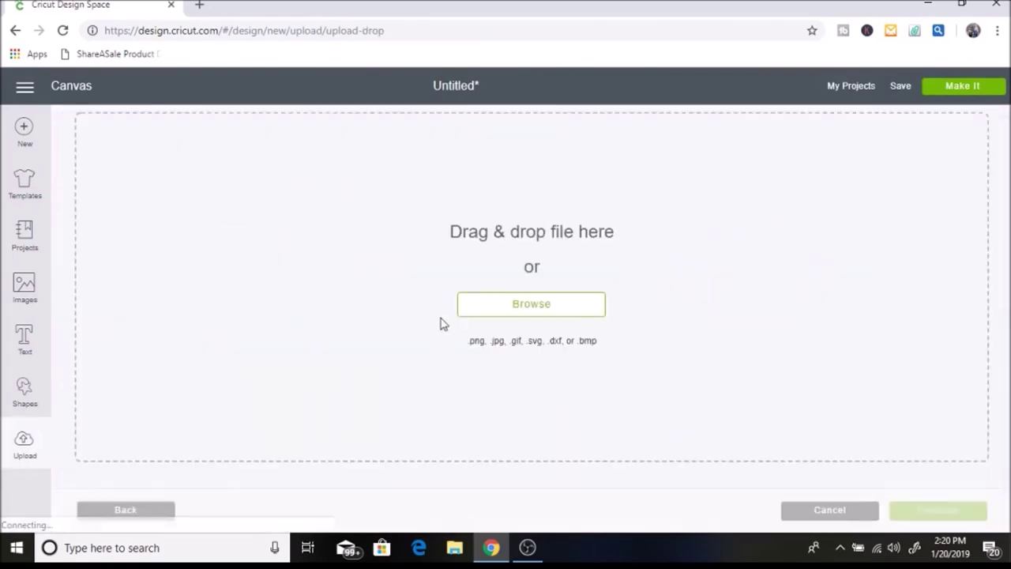
click(518, 299)
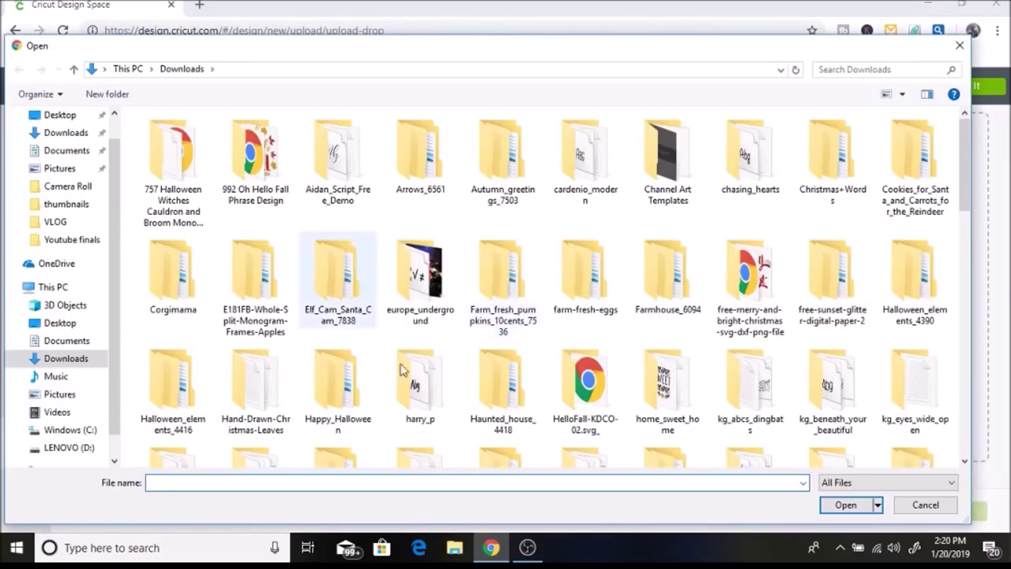
text(knock)
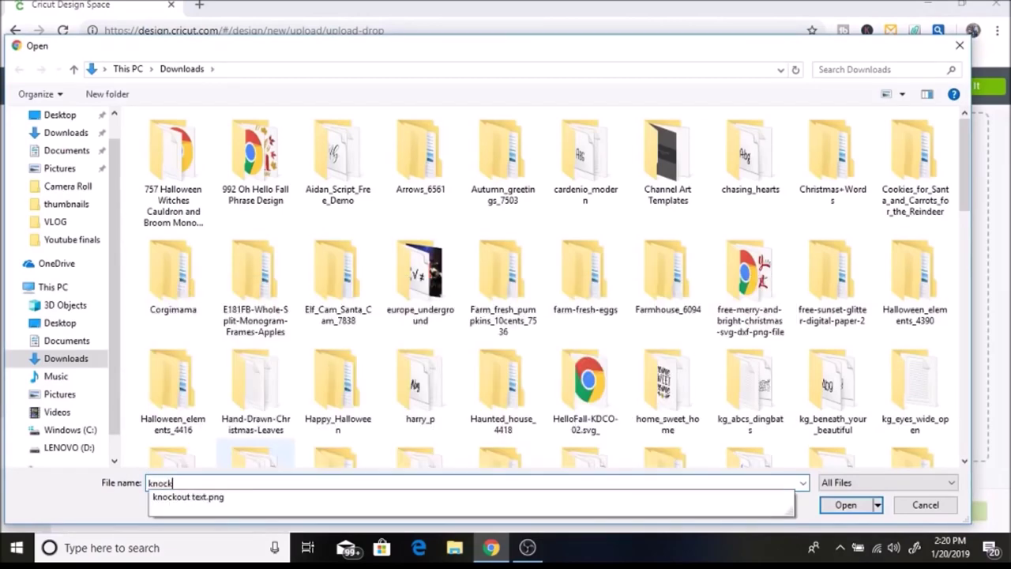
key(Down)
key(Return)
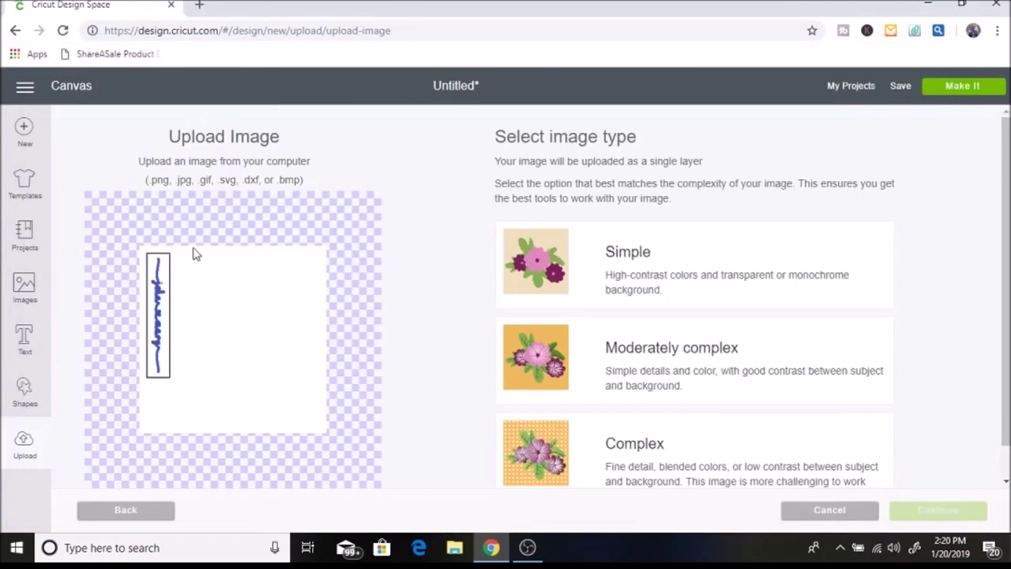
click(634, 282)
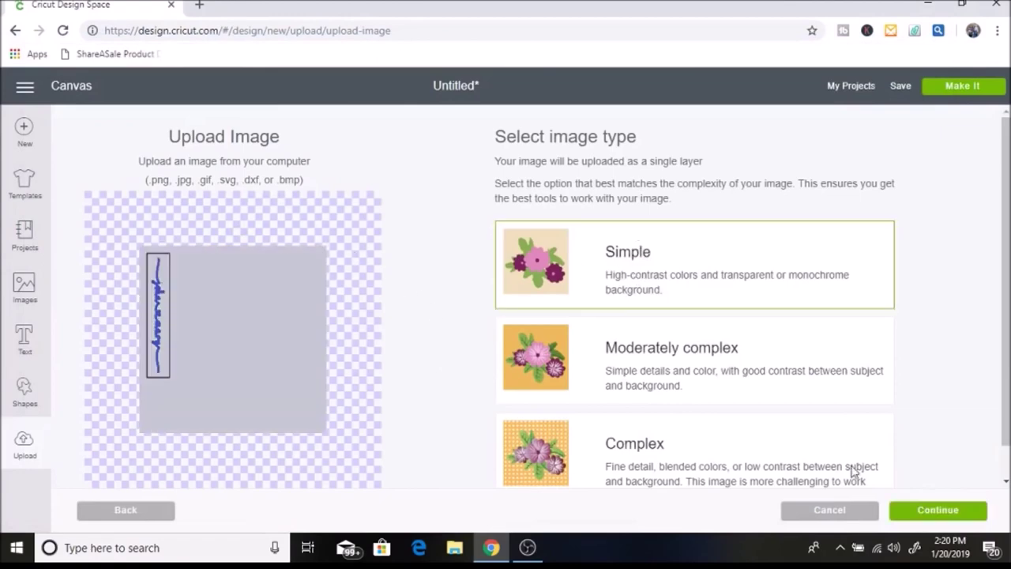
click(927, 507)
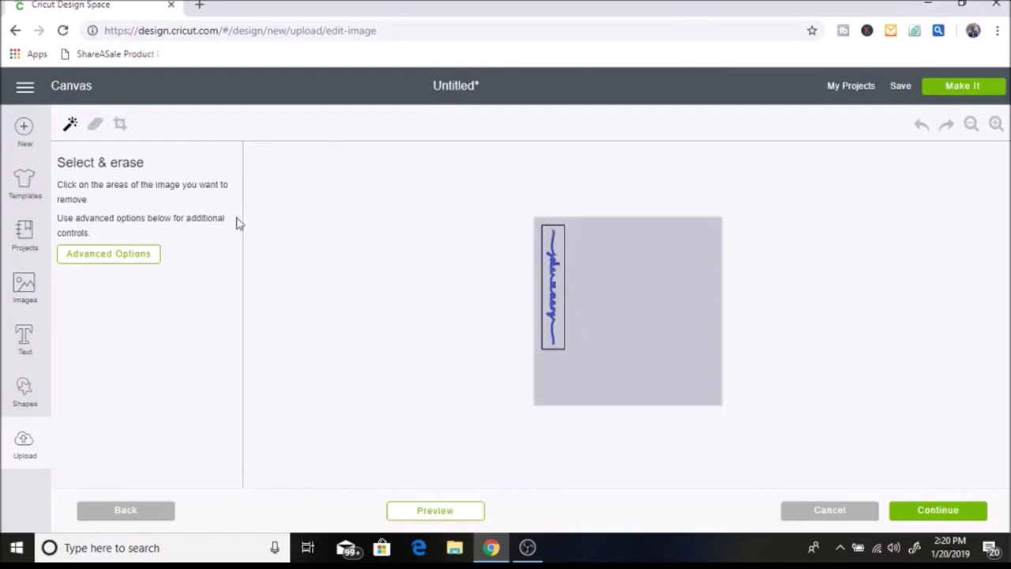
Remove the gray background and the rectangular outline around the script names with the Select & erase tool.
click(995, 124)
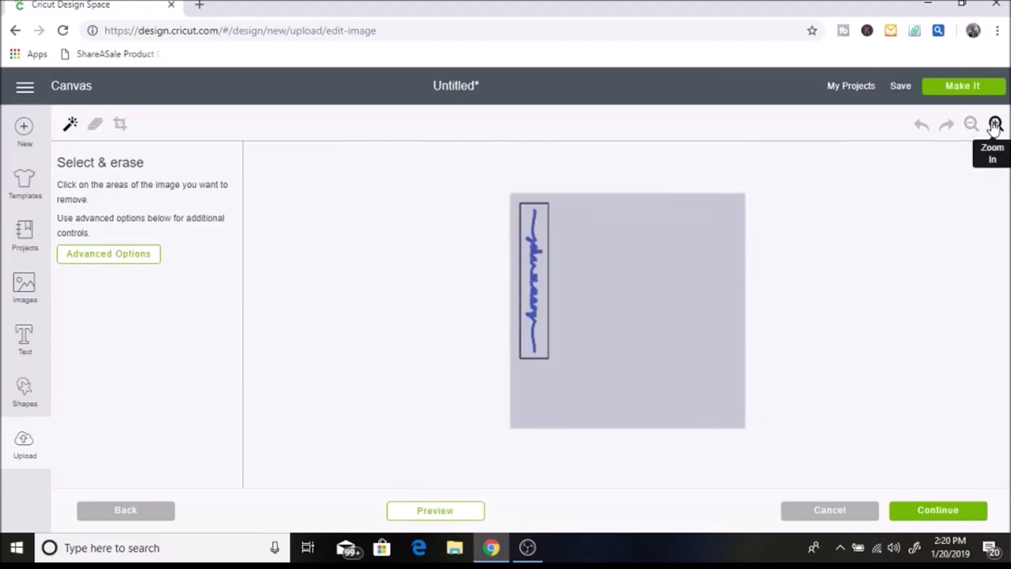
click(995, 124)
click(995, 124)
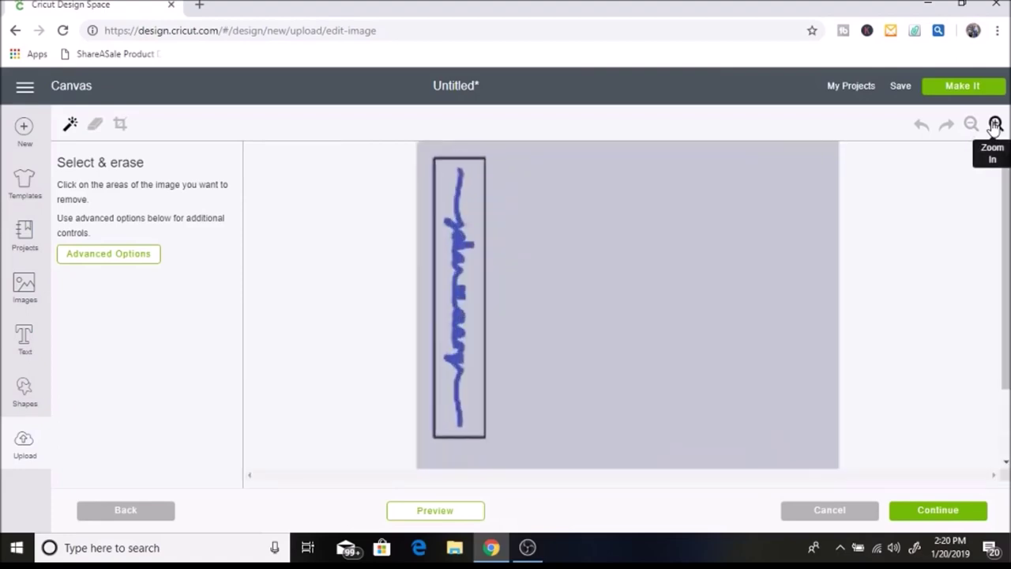
click(576, 260)
click(477, 272)
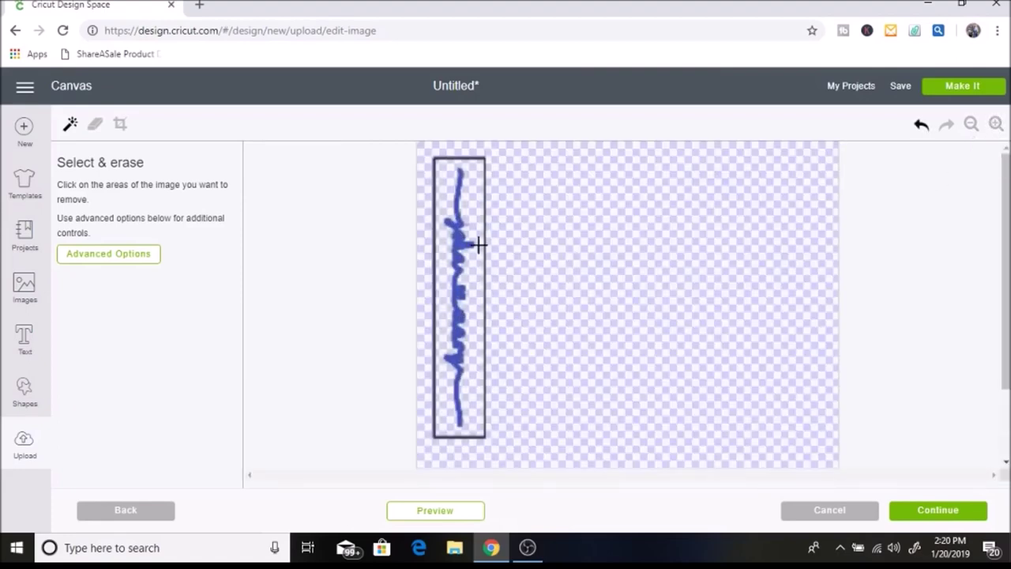
click(485, 225)
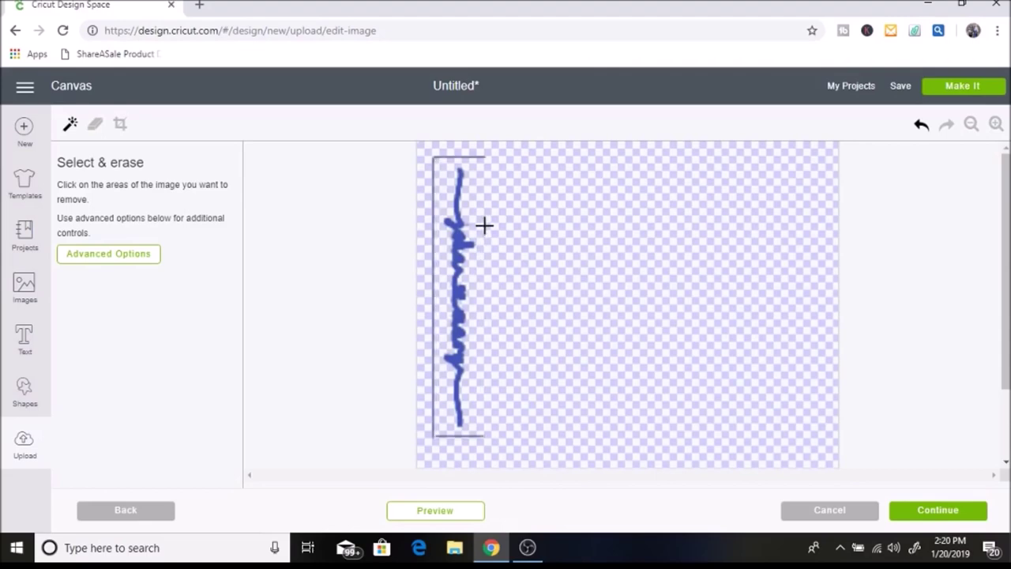
click(468, 158)
click(432, 192)
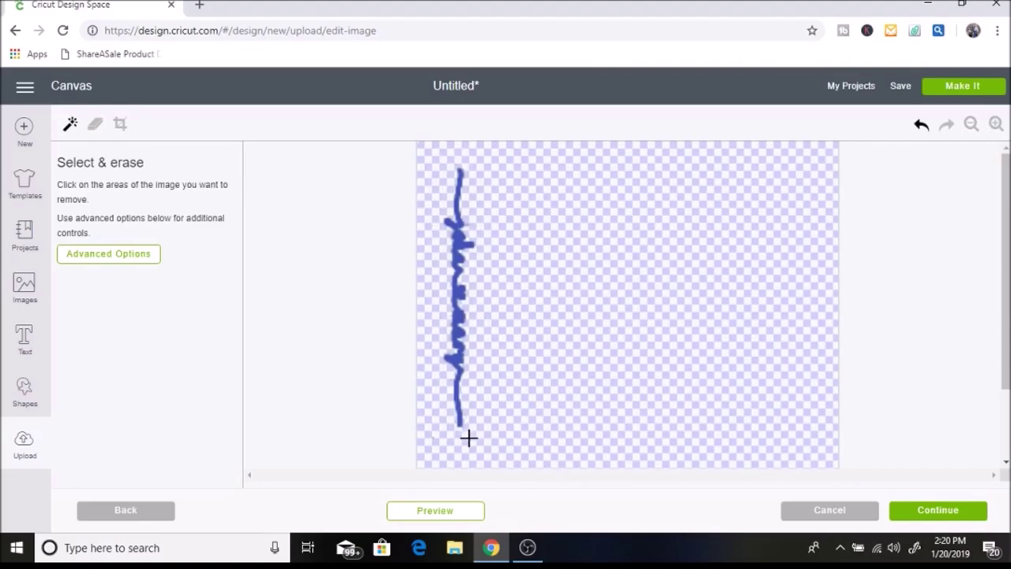
Inspect the cleaned script names for leftover marks and preview their cut silhouette.
click(996, 125)
scroll(446, 257, down, 2)
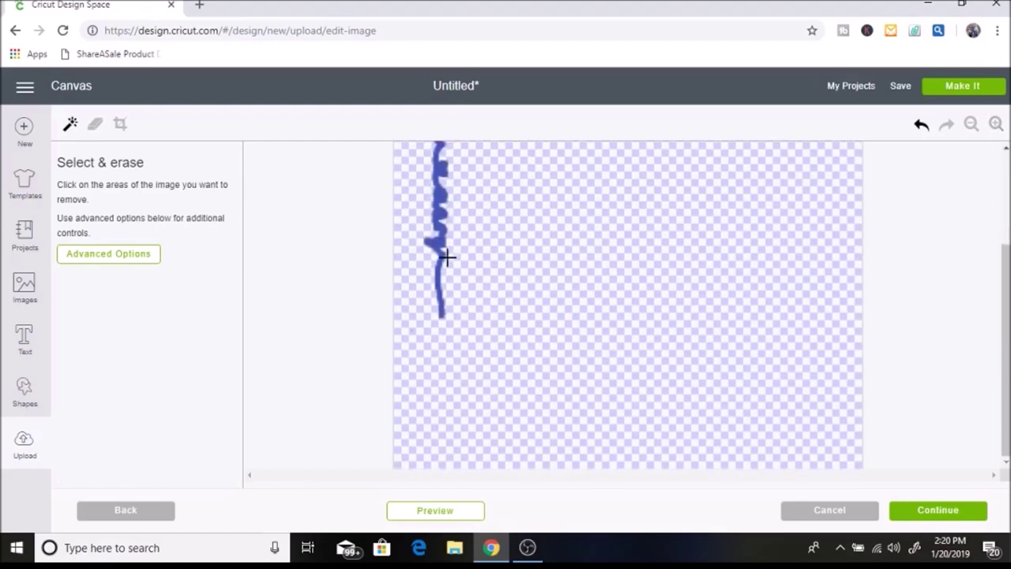
click(95, 124)
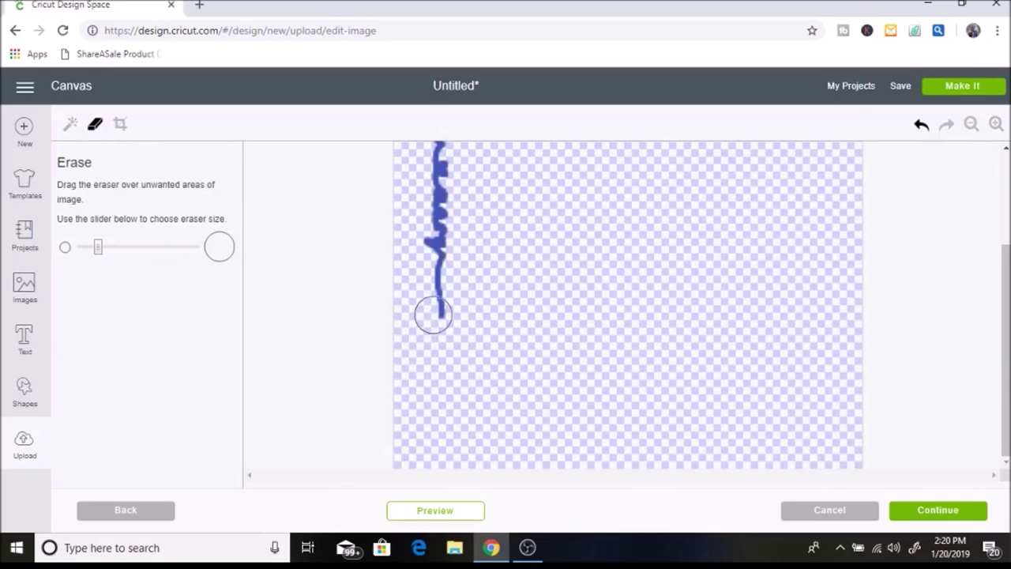
scroll(458, 276, up, 2)
click(434, 511)
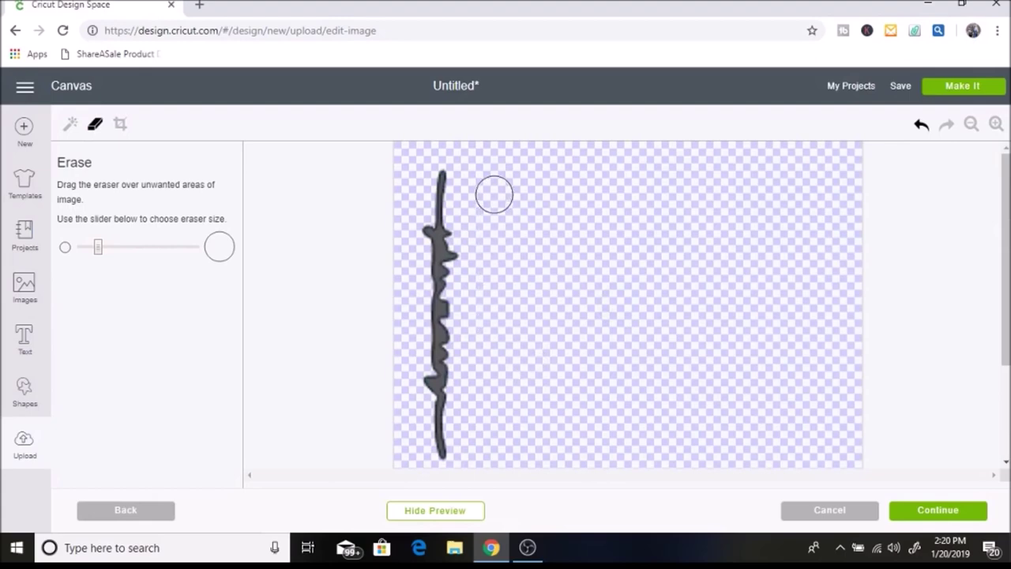
scroll(609, 203, down, 3)
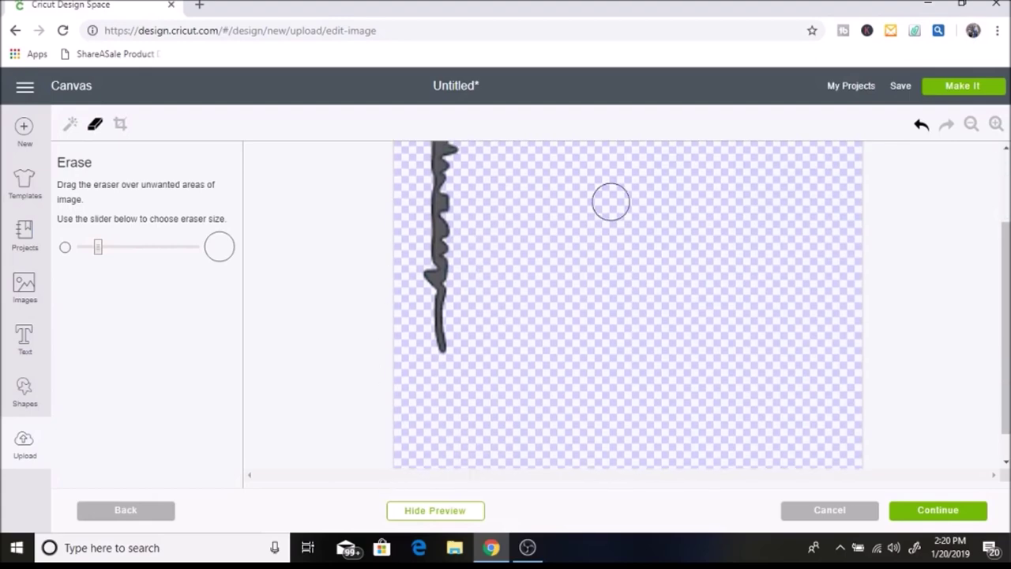
scroll(502, 313, up, 1)
scroll(501, 313, up, 2)
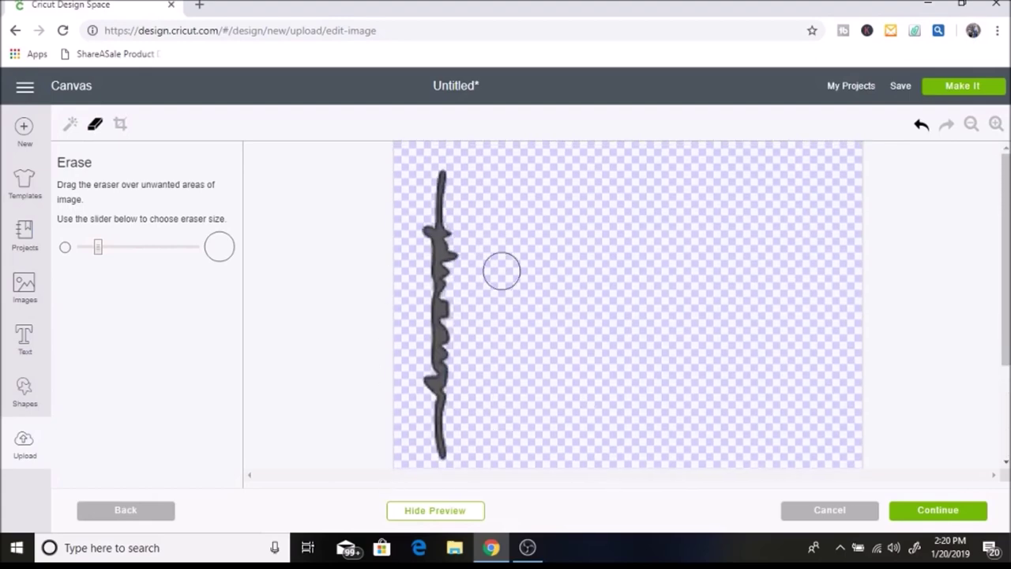
Continue to the naming stage and save the knockout text upload as a Cut image.
click(940, 511)
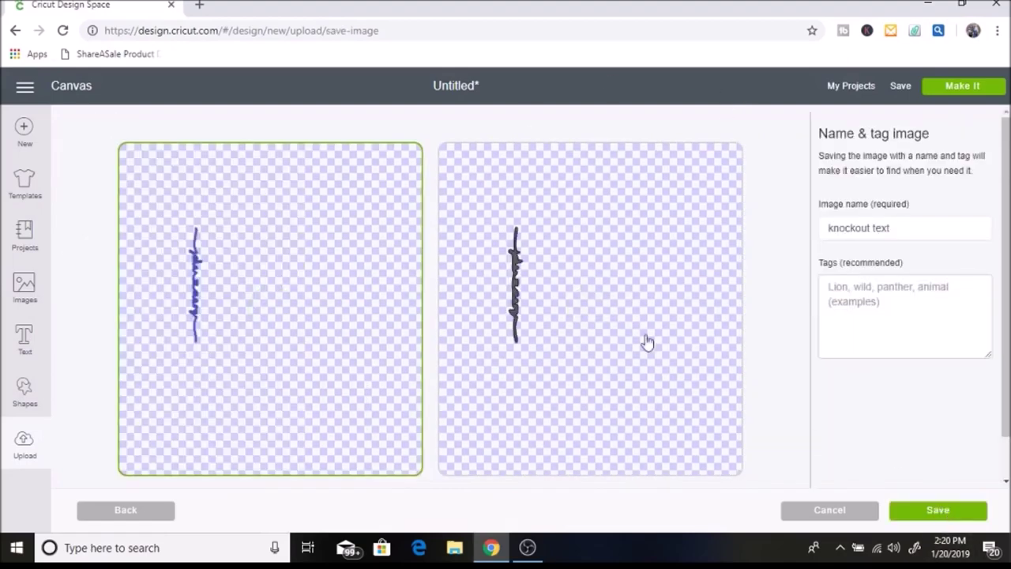
scroll(522, 294, down, 1)
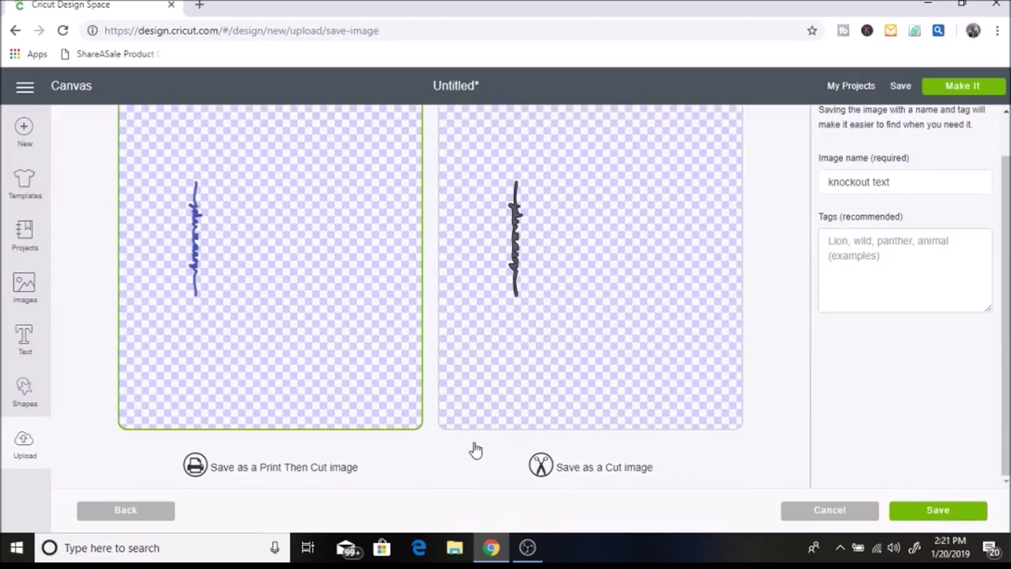
click(525, 263)
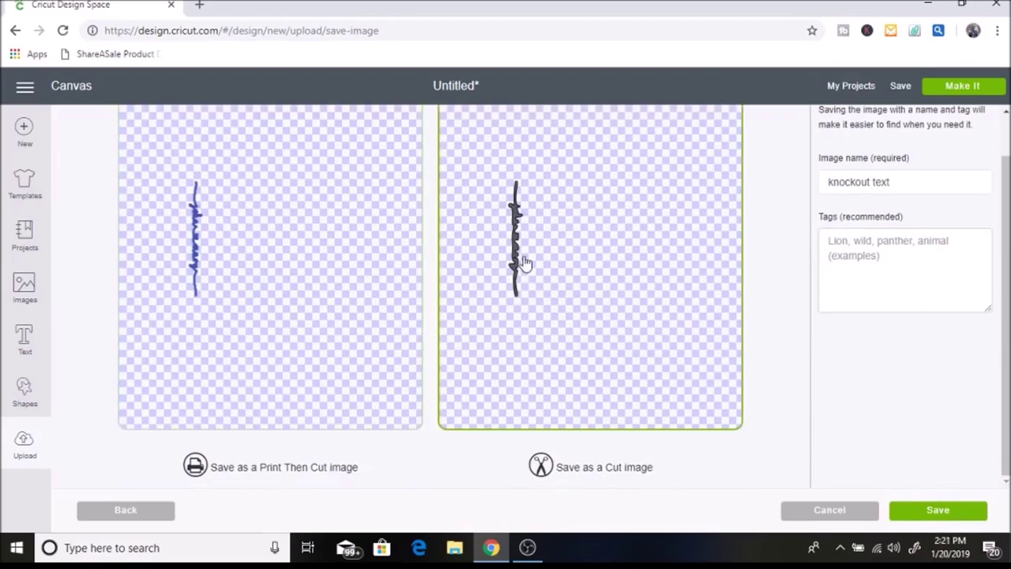
click(913, 520)
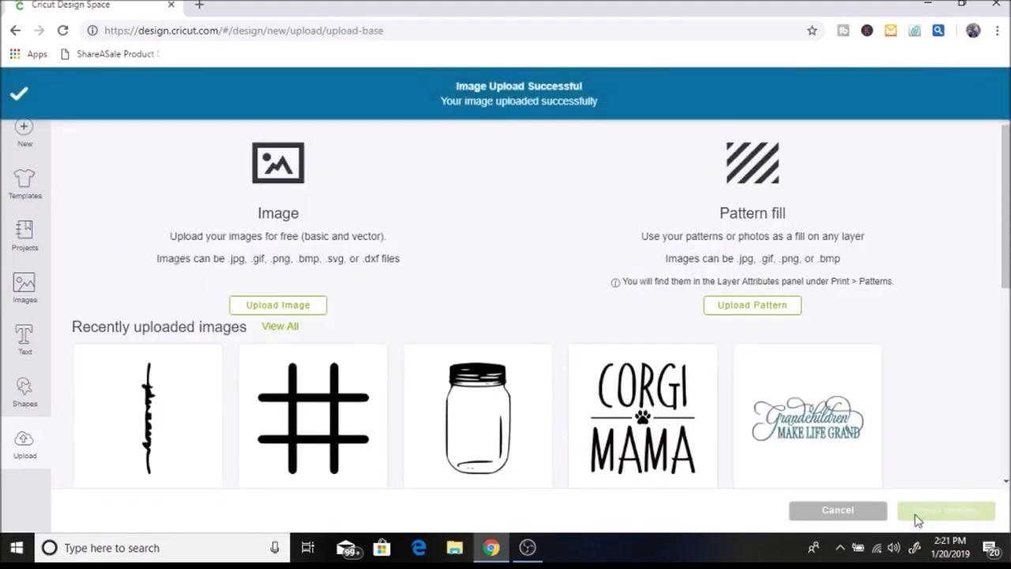
Insert the uploaded knockout text image on the canvas and rotate it to about 270° so it reads horizontally above the surname.
click(151, 427)
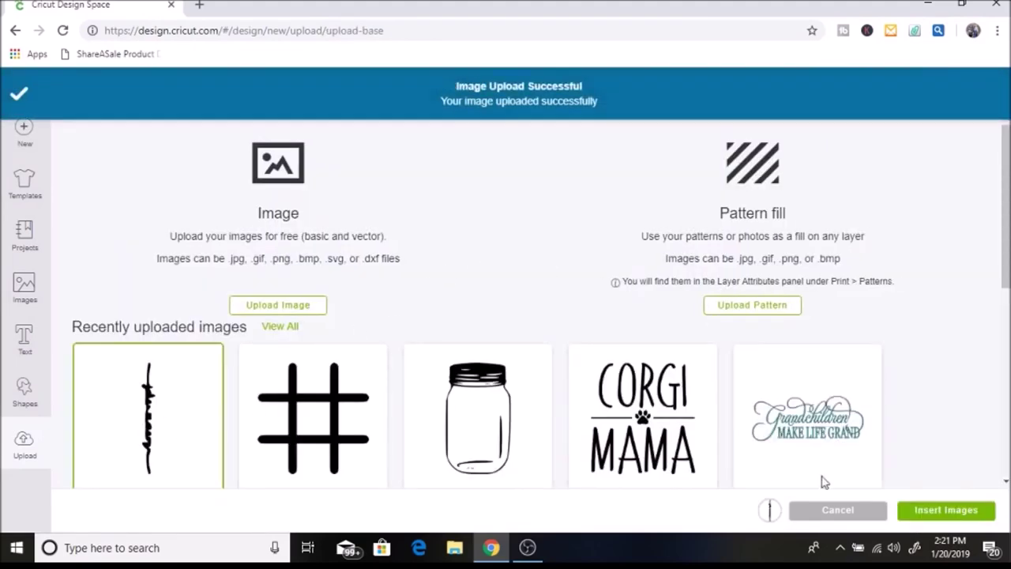
click(942, 511)
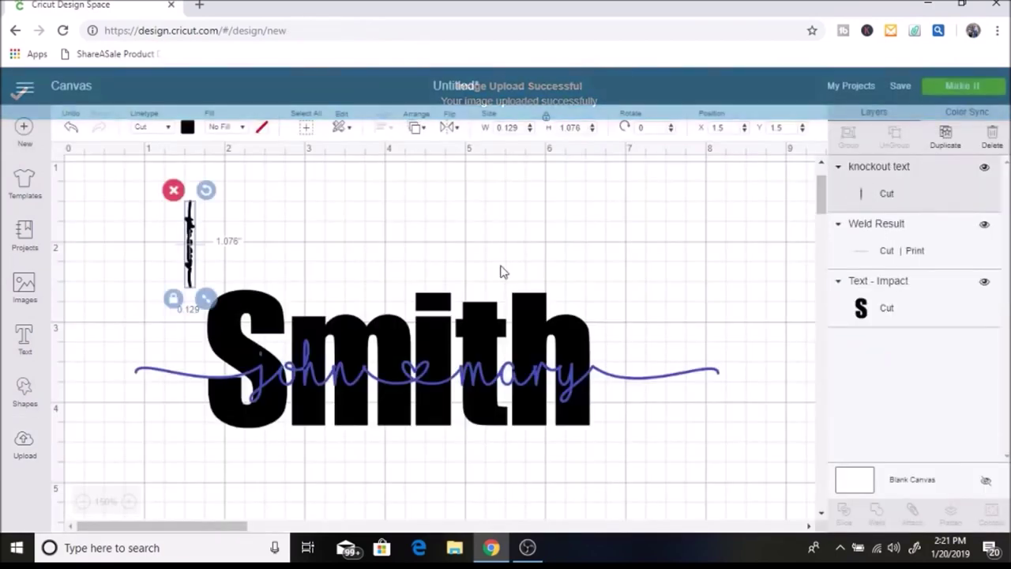
drag(196, 253, 377, 245)
drag(389, 193, 292, 228)
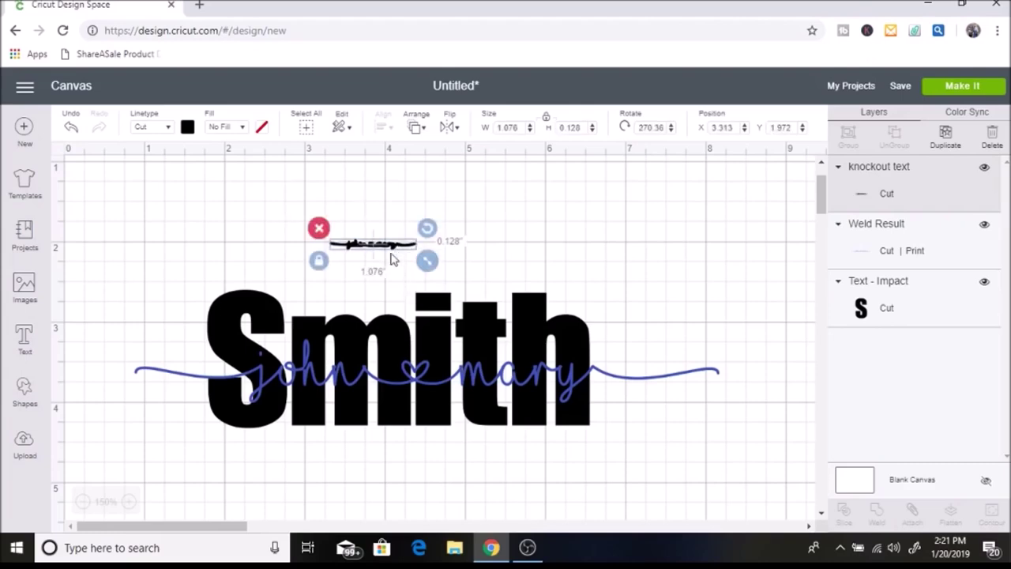
Copy the script names' 7.297 width onto the knockout text image and place the image above the surname.
click(346, 379)
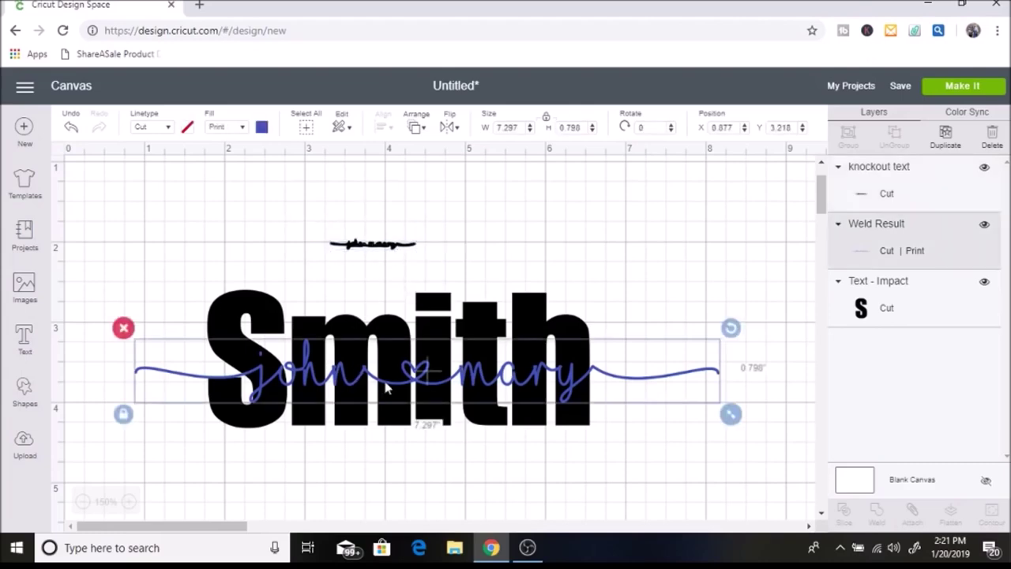
double_click(515, 128)
right_click(512, 133)
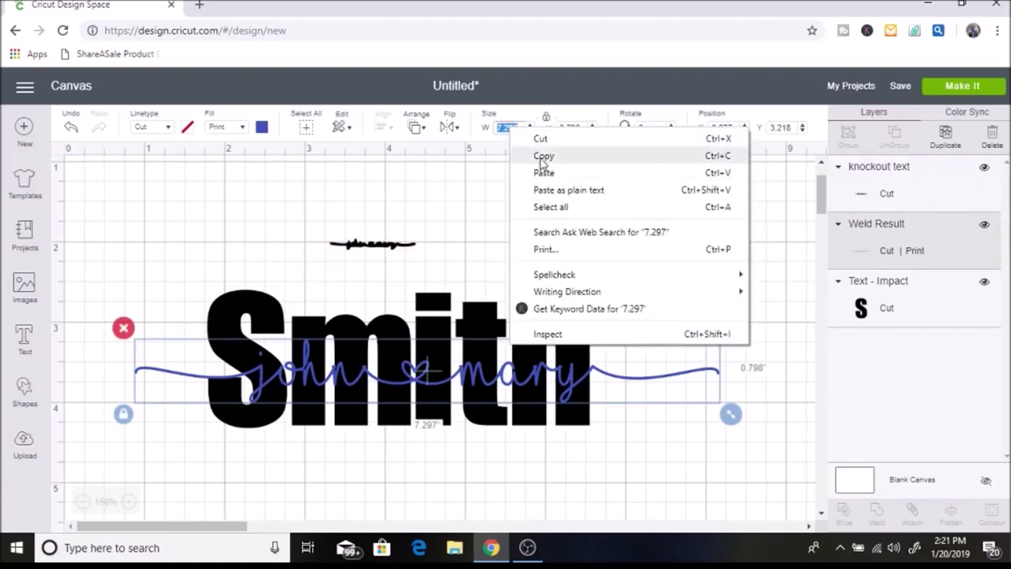
click(543, 156)
click(366, 246)
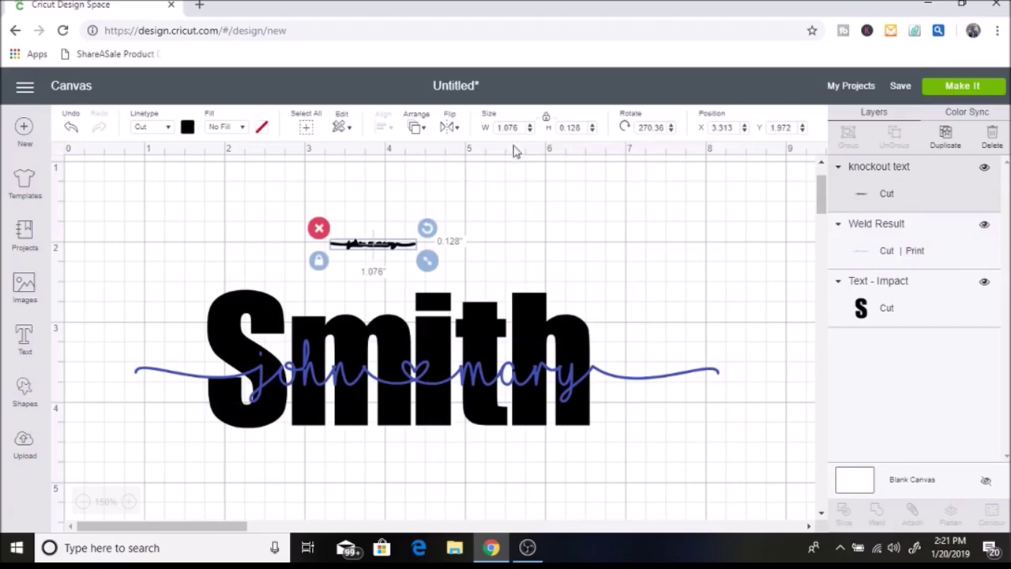
right_click(506, 127)
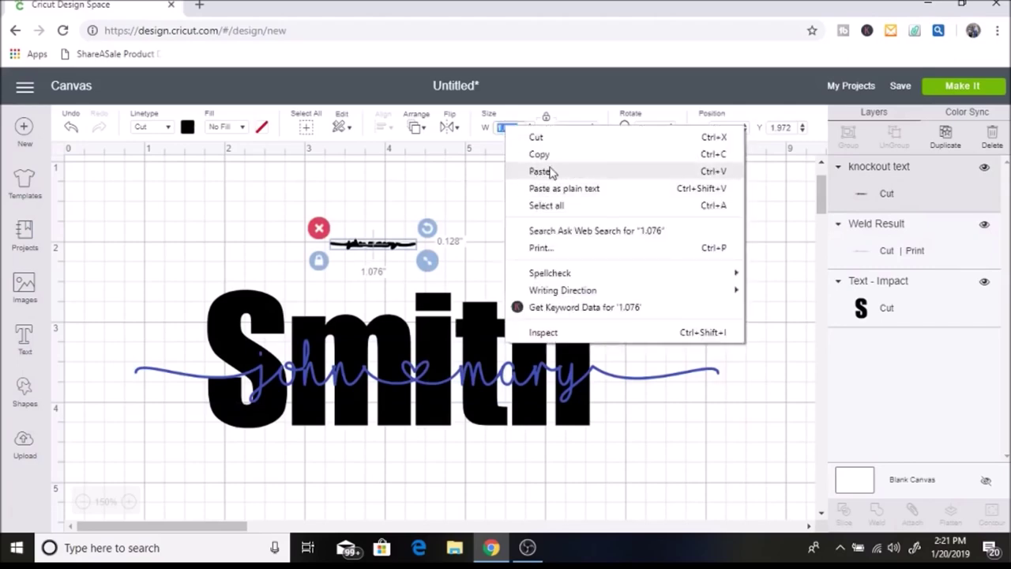
click(545, 171)
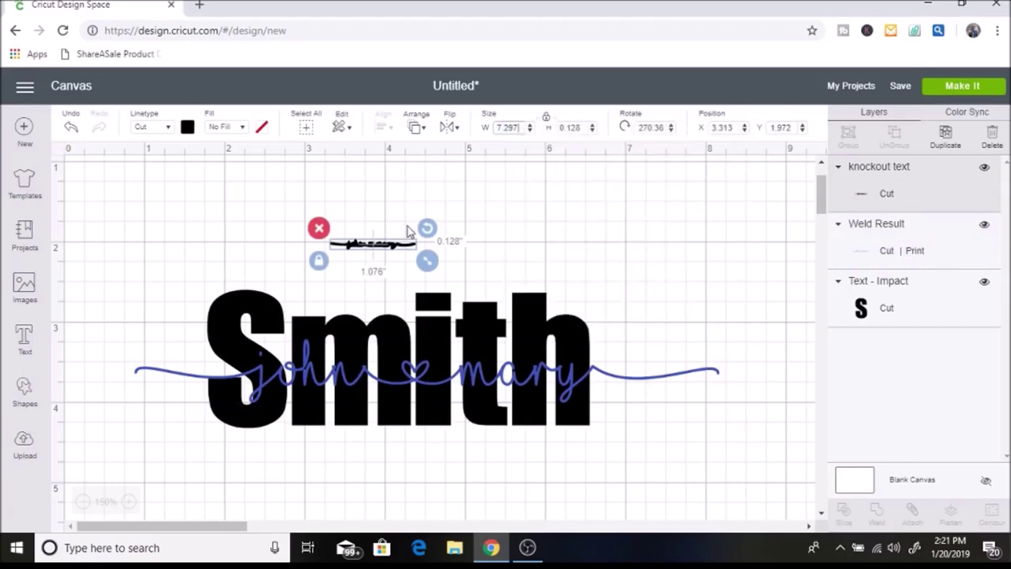
key(Return)
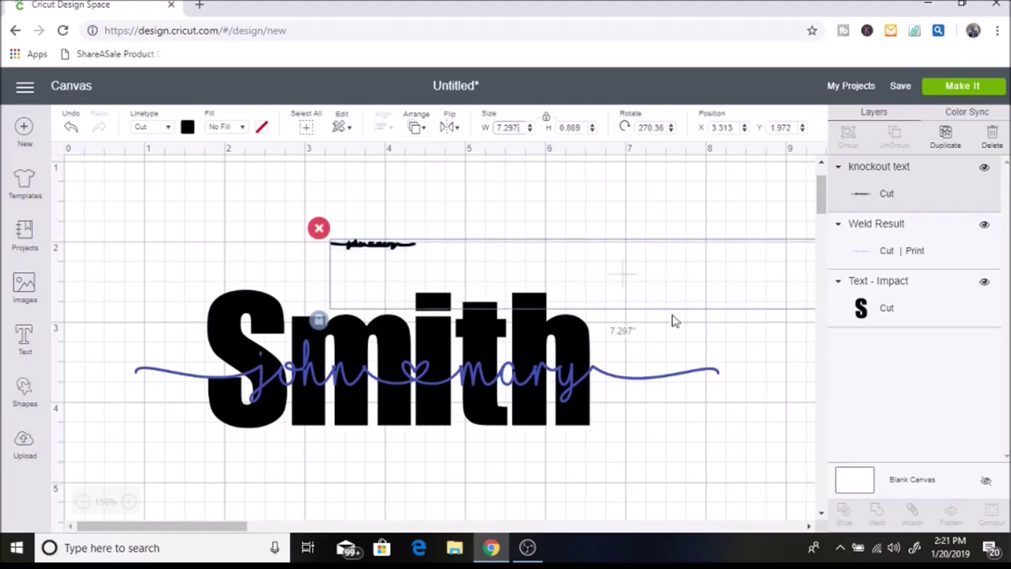
drag(692, 276, 485, 244)
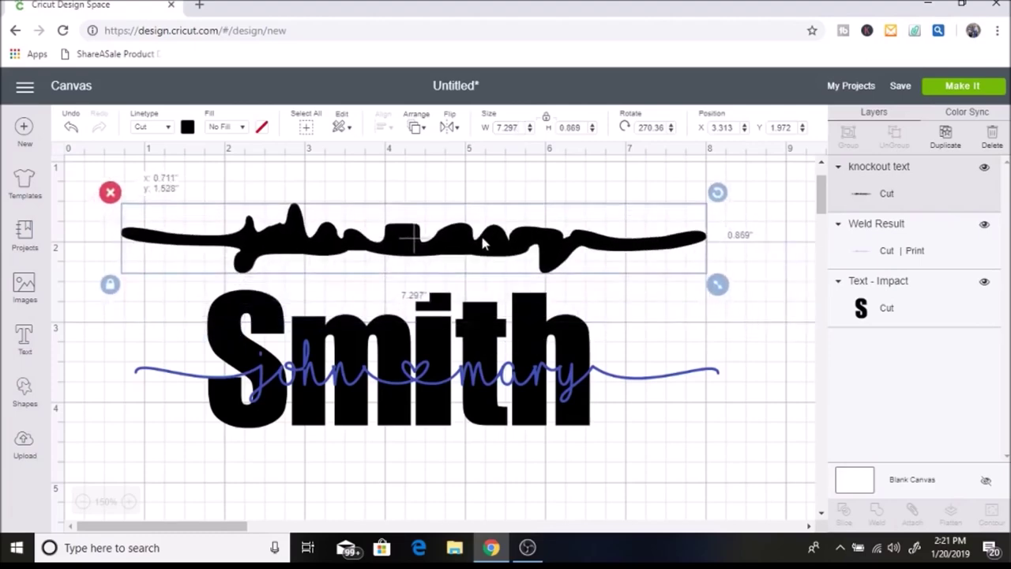
Change the knockout text shape's material color from the palette to light purple.
click(188, 128)
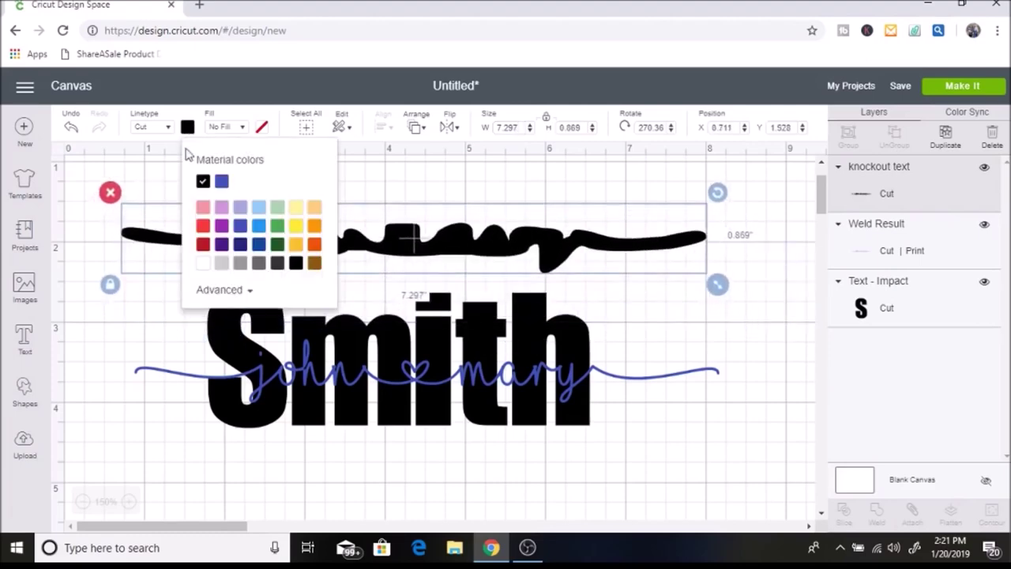
click(221, 206)
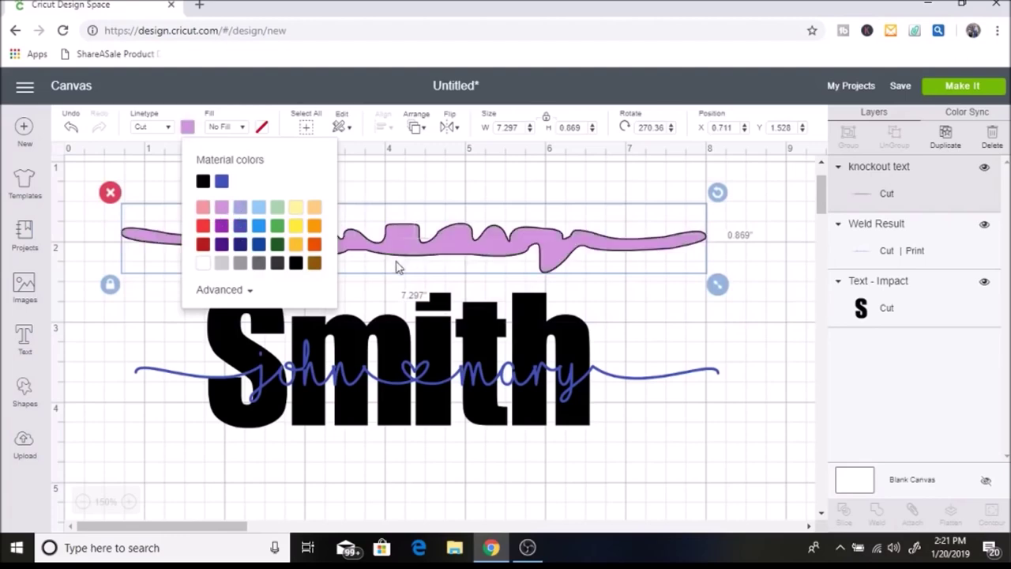
click(514, 431)
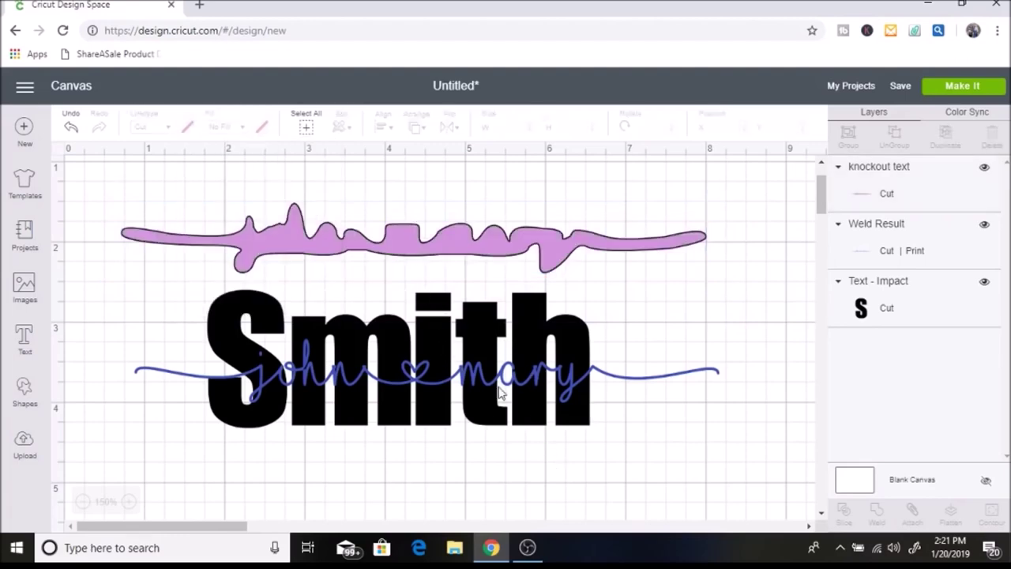
Move the blue script names below the surname and bring the purple knockout shape down just above them.
scroll(427, 328, down, 1)
drag(418, 308, 426, 431)
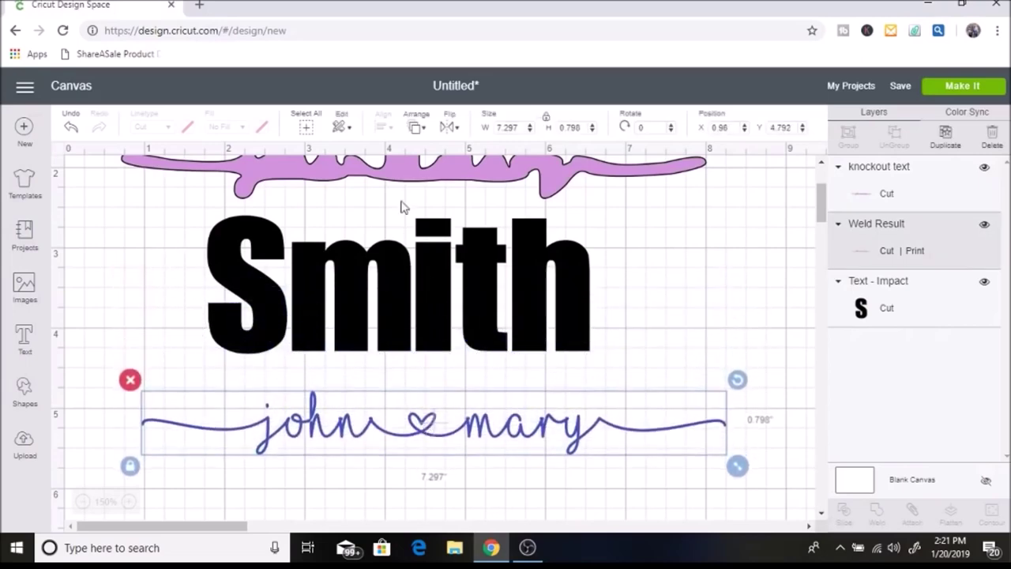
drag(403, 182, 466, 394)
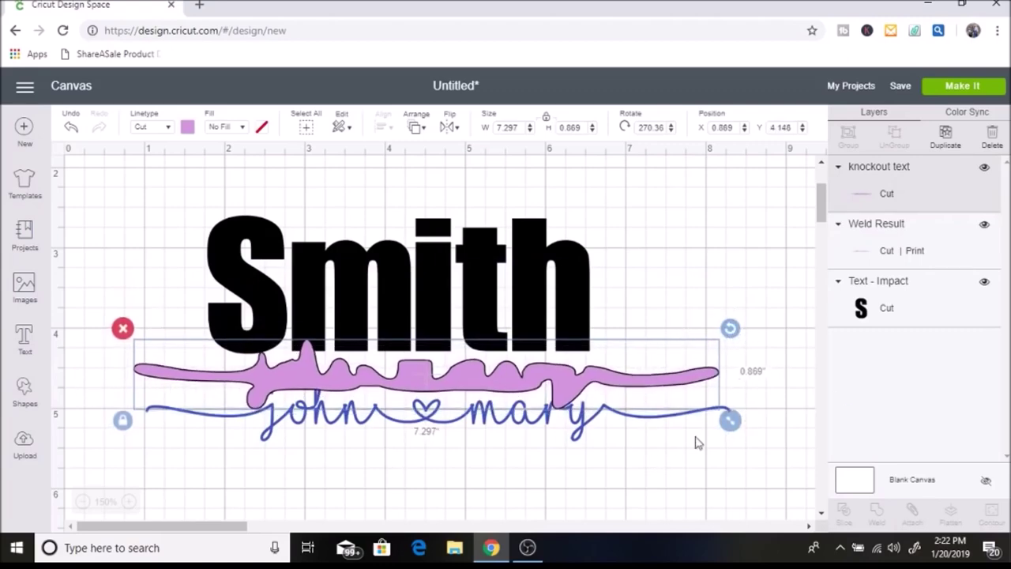
mouse_move(439, 427)
mouse_down()
mouse_move(432, 449)
mouse_move(438, 408)
mouse_move(442, 439)
mouse_up()
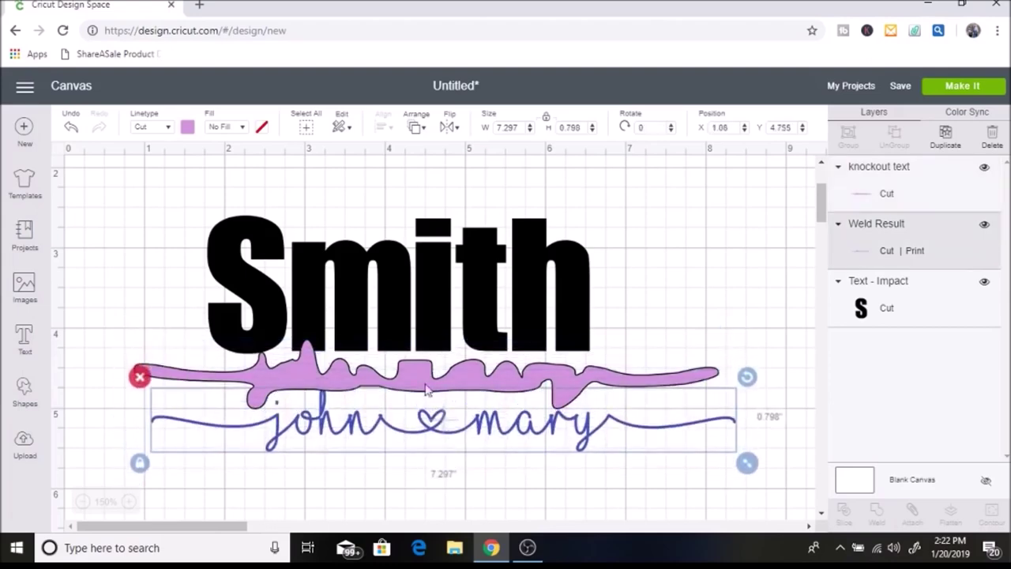
Overlap the script names with the purple knockout shape and send the shape to the back.
right_click(440, 421)
click(391, 428)
drag(391, 429, 395, 393)
right_click(394, 393)
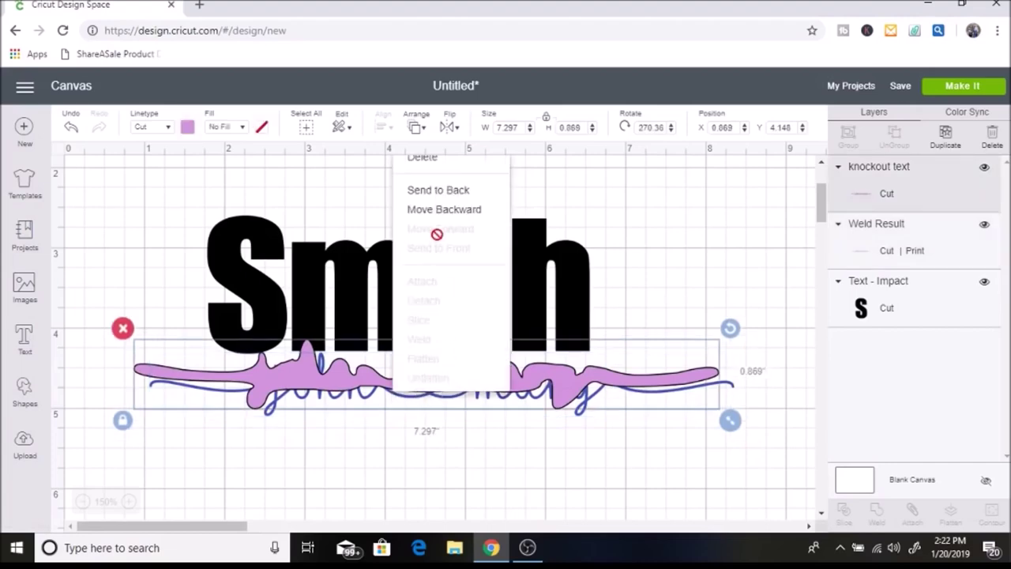
click(463, 191)
Align the purple knockout shape behind the script names, adjusting its rotation to about 269.46°.
drag(488, 394, 469, 384)
mouse_move(523, 409)
mouse_down()
mouse_move(523, 434)
mouse_move(527, 420)
mouse_up()
drag(731, 361, 730, 356)
click(503, 430)
drag(504, 430, 505, 433)
click(715, 408)
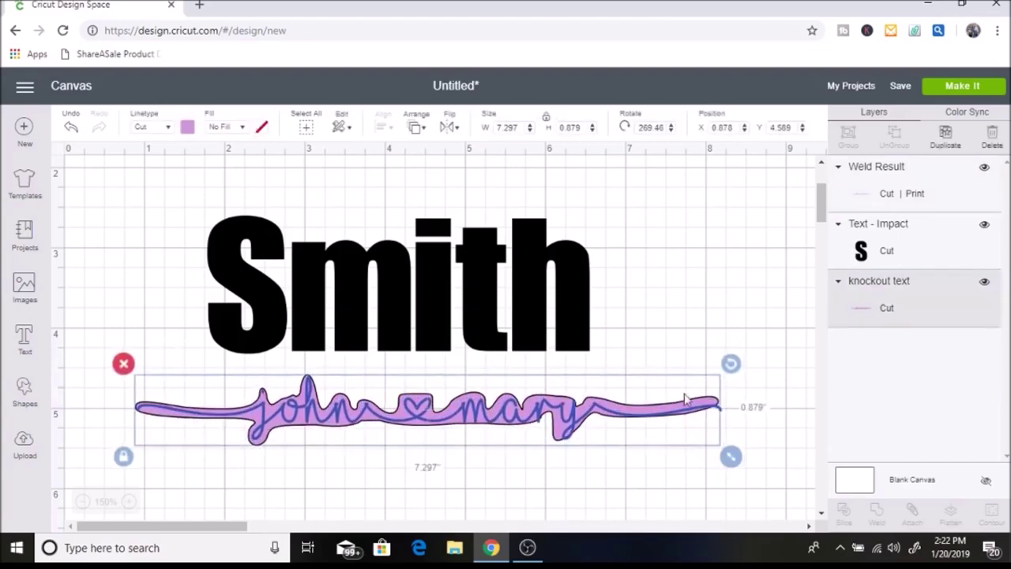
click(688, 379)
click(569, 443)
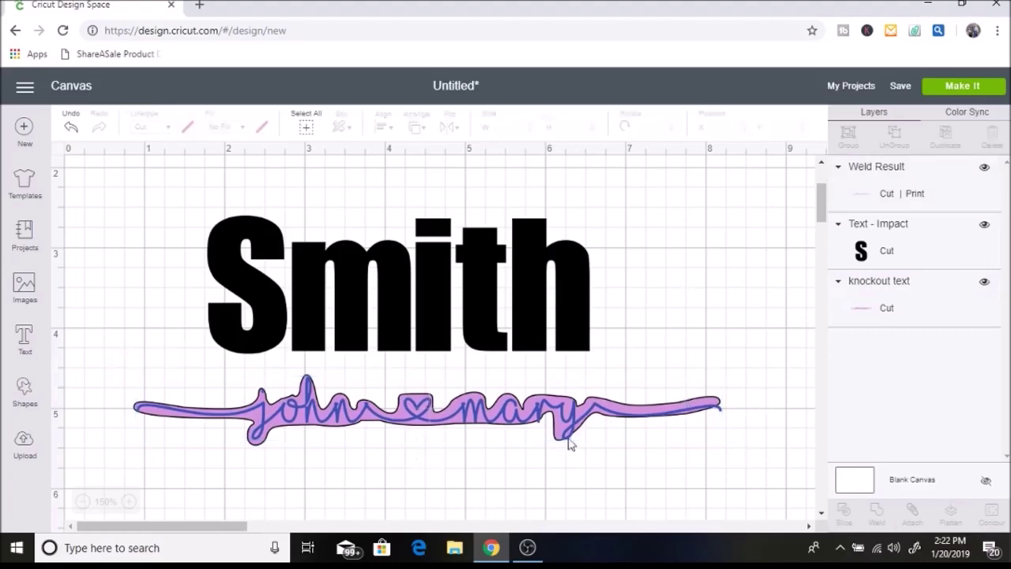
Move the script names clear, lay the purple knockout shape across the Impact surname, and send the surname to the back.
drag(545, 451, 551, 521)
drag(506, 433, 490, 292)
right_click(491, 291)
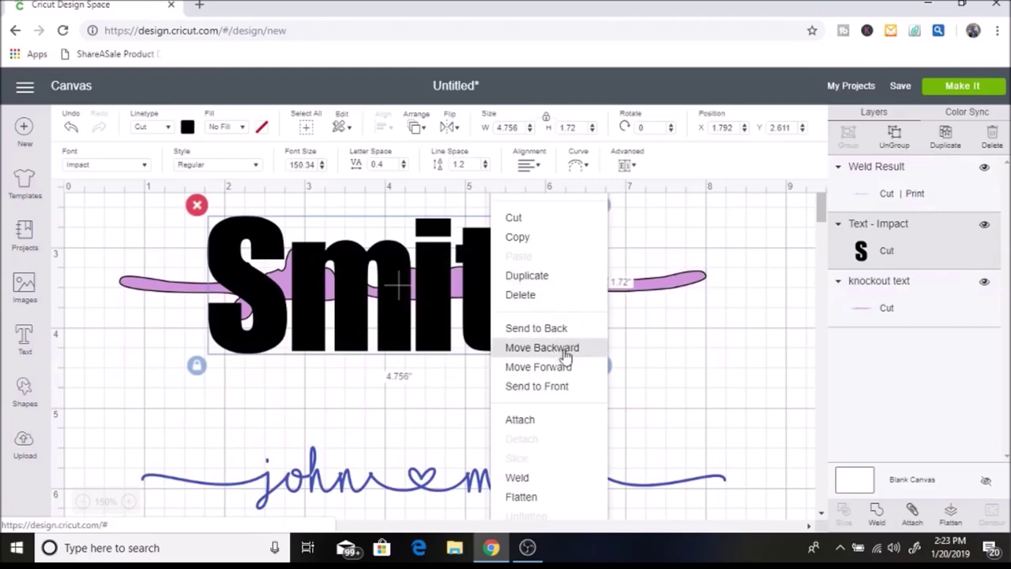
click(545, 329)
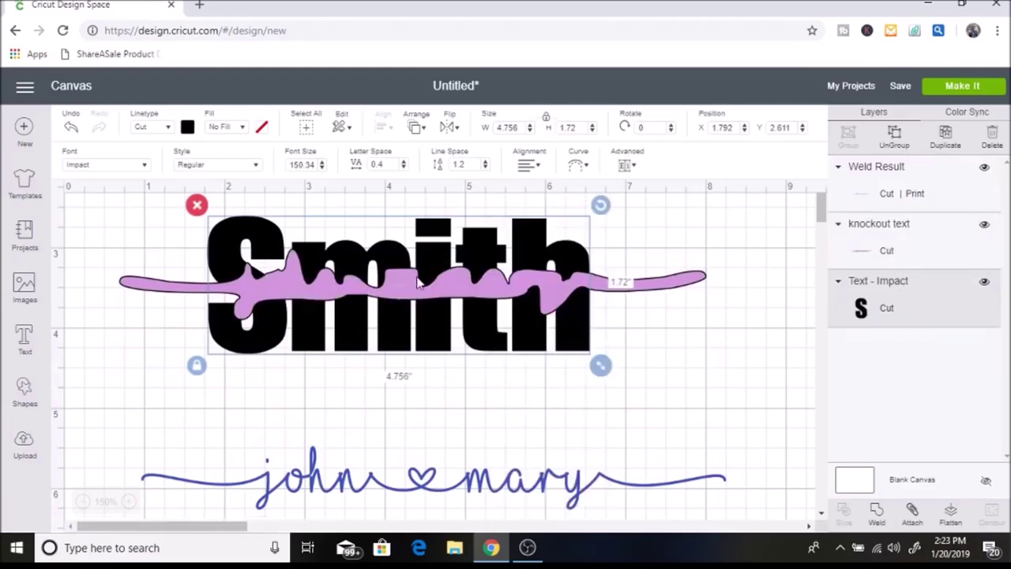
Position the purple knockout shape across the middle of the Impact surname at about X 0.813 and slice the two shapes.
drag(432, 293, 439, 301)
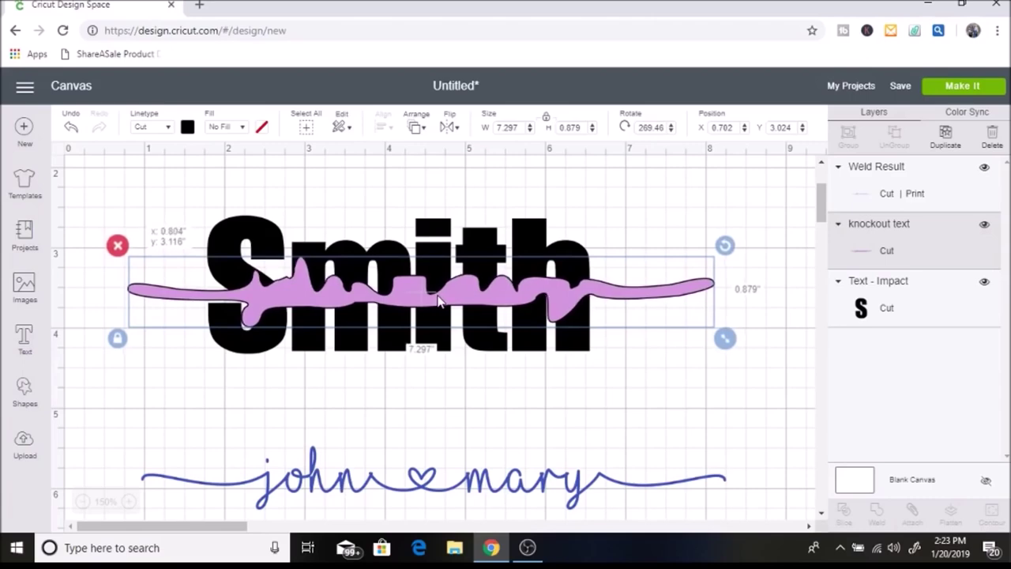
drag(438, 296, 438, 293)
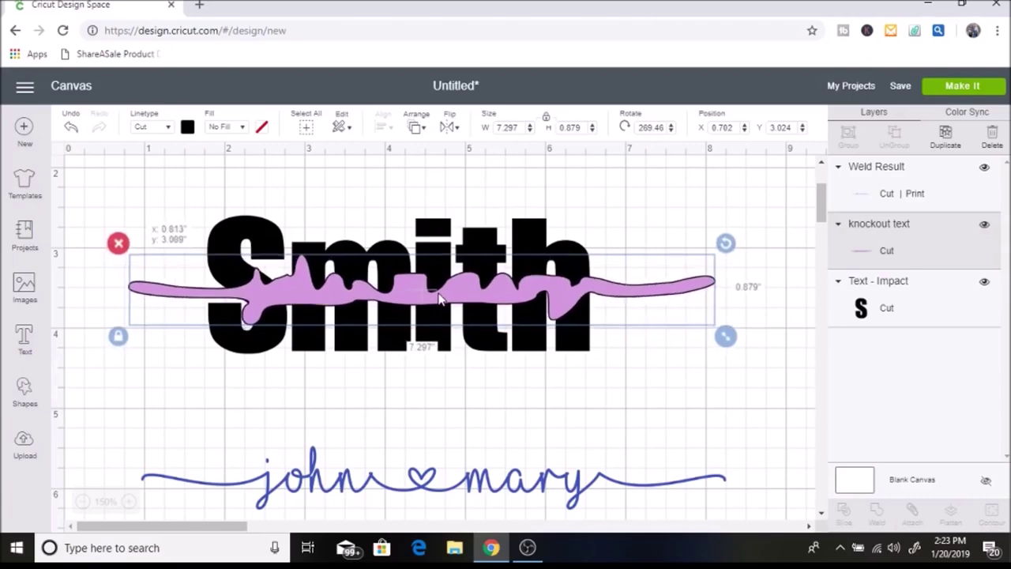
click(509, 263)
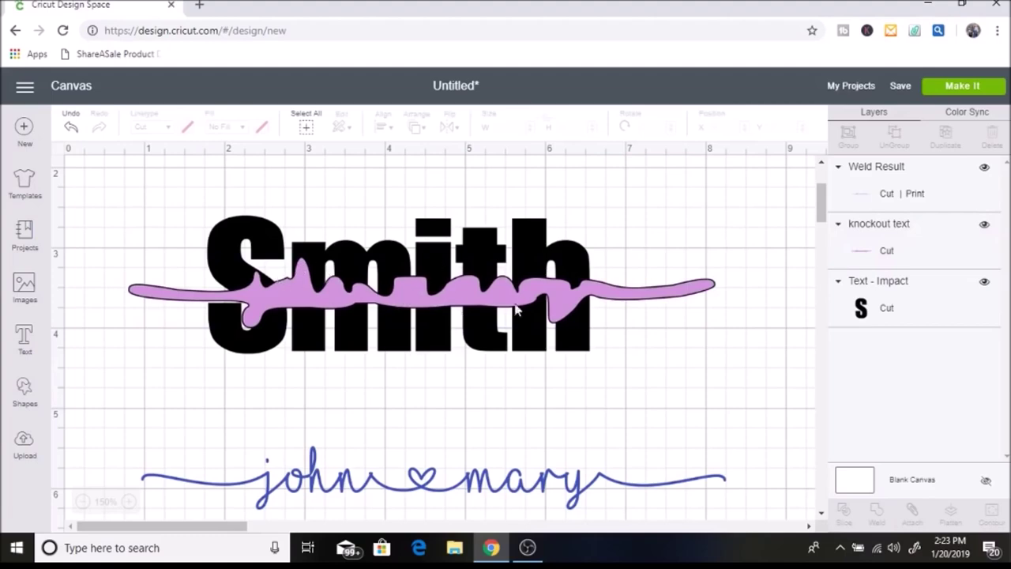
drag(658, 374, 356, 210)
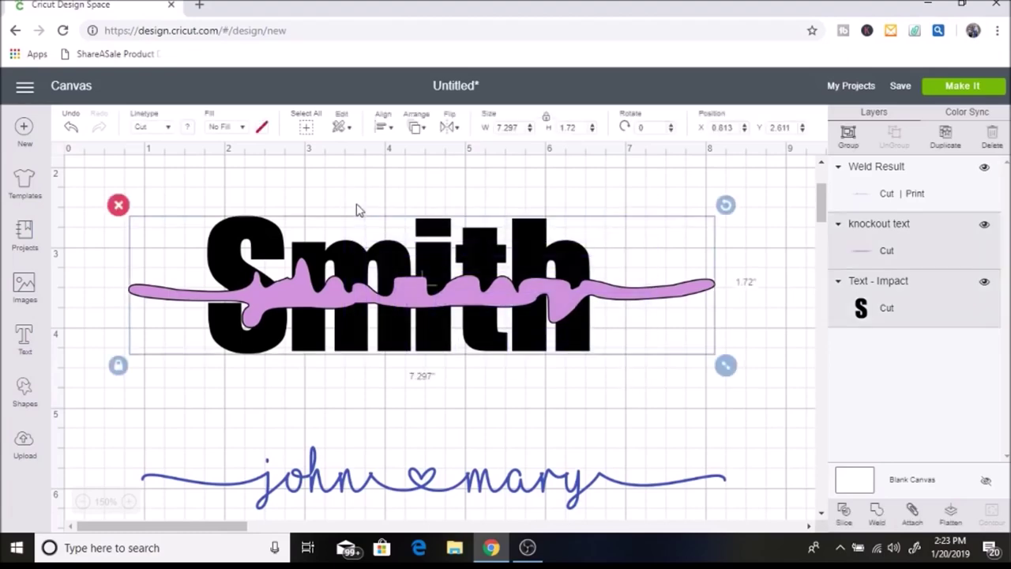
click(845, 515)
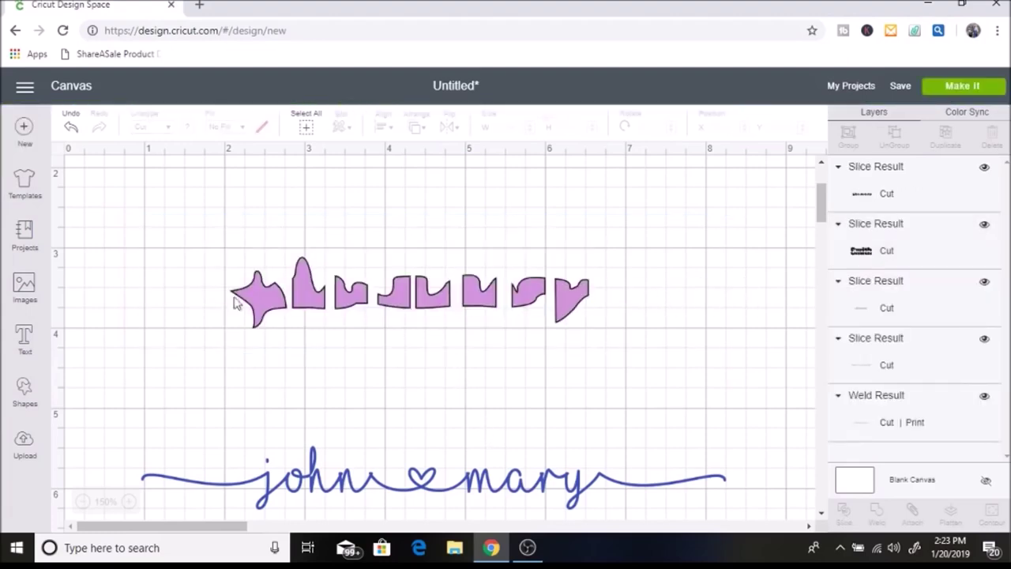
Move the sliced surname down clear of the cut pieces and delete the leftover purple and black slice pieces.
drag(435, 342, 474, 517)
mouse_move(426, 282)
mouse_down()
mouse_move(413, 253)
mouse_move(422, 305)
mouse_move(417, 271)
mouse_move(422, 291)
mouse_up()
key(Delete)
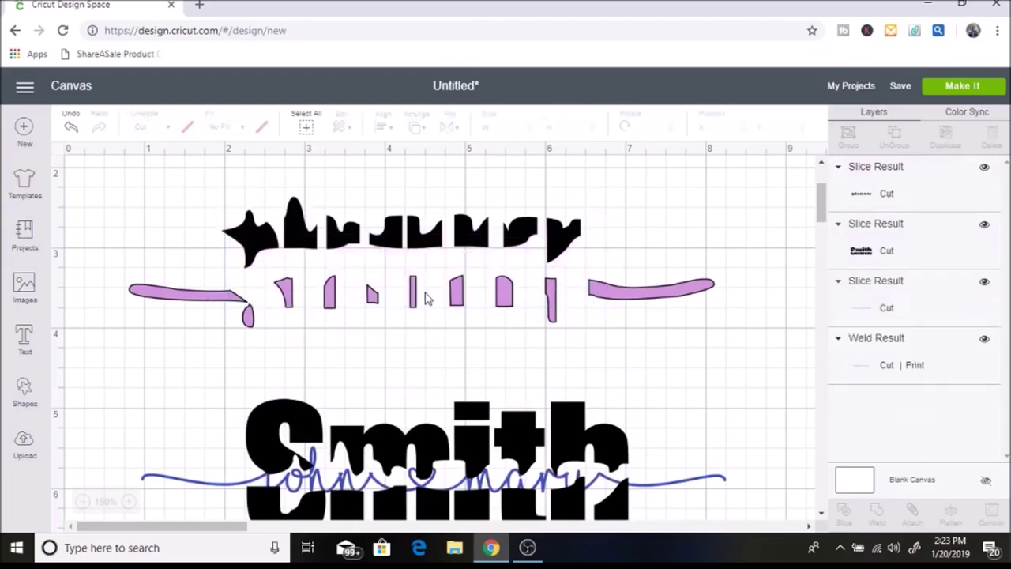
click(424, 304)
key(Delete)
click(423, 237)
key(Delete)
Move the cut surname back up and lay the blue script names into its knockout gap.
drag(476, 442, 440, 288)
drag(490, 491, 460, 314)
drag(466, 313, 474, 307)
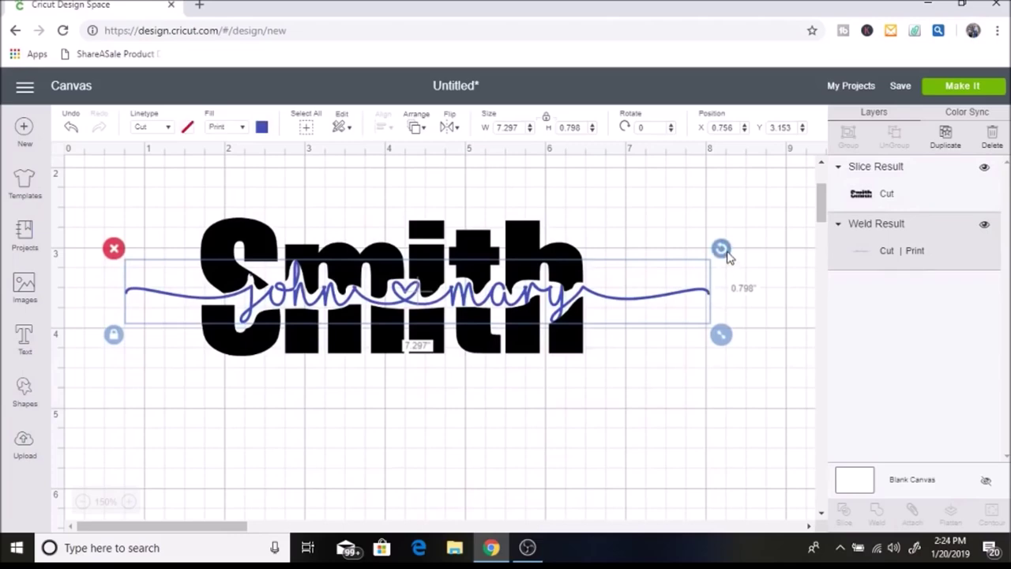
Fit the script names inside the knockout gap by resizing them to about 7.194" wide and rotating them to about 359.29°.
drag(726, 254, 725, 250)
click(747, 354)
click(706, 319)
drag(715, 342, 714, 339)
drag(632, 300, 604, 302)
drag(712, 339, 705, 338)
drag(601, 302, 605, 301)
drag(709, 335, 715, 338)
drag(661, 301, 657, 300)
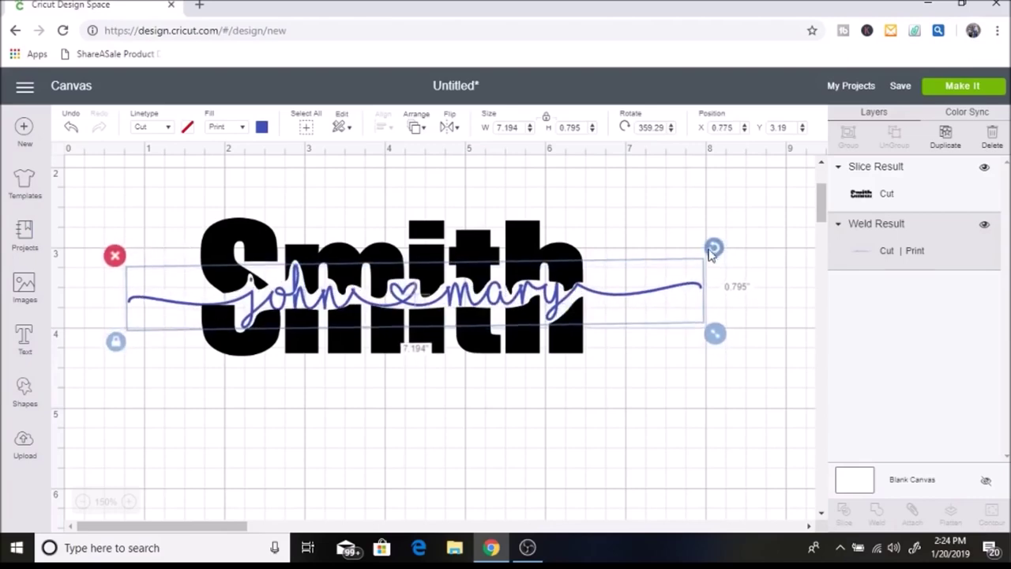
click(648, 435)
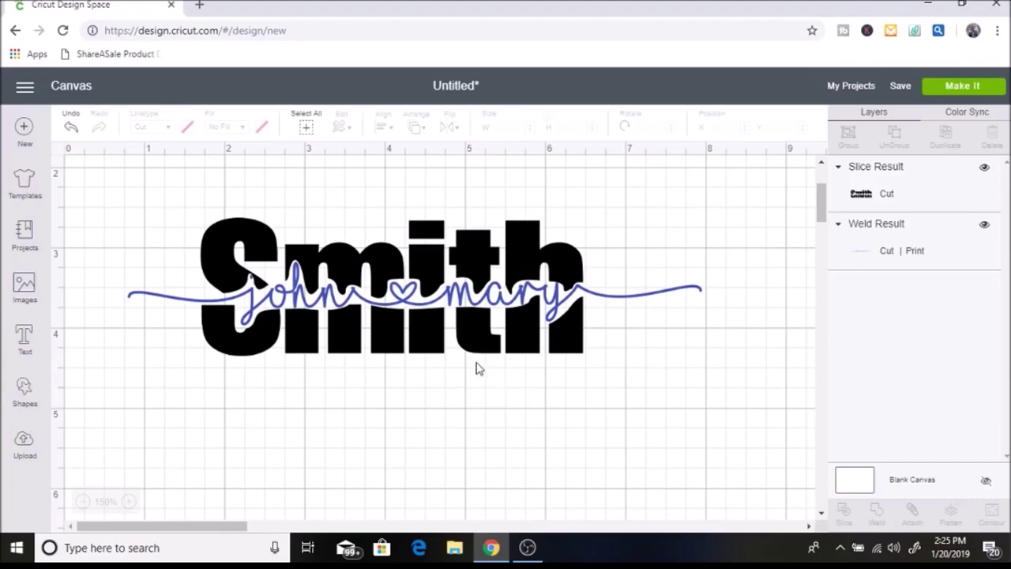
Change the script names' fill from Print to No Fill so the layer is cut only.
click(395, 297)
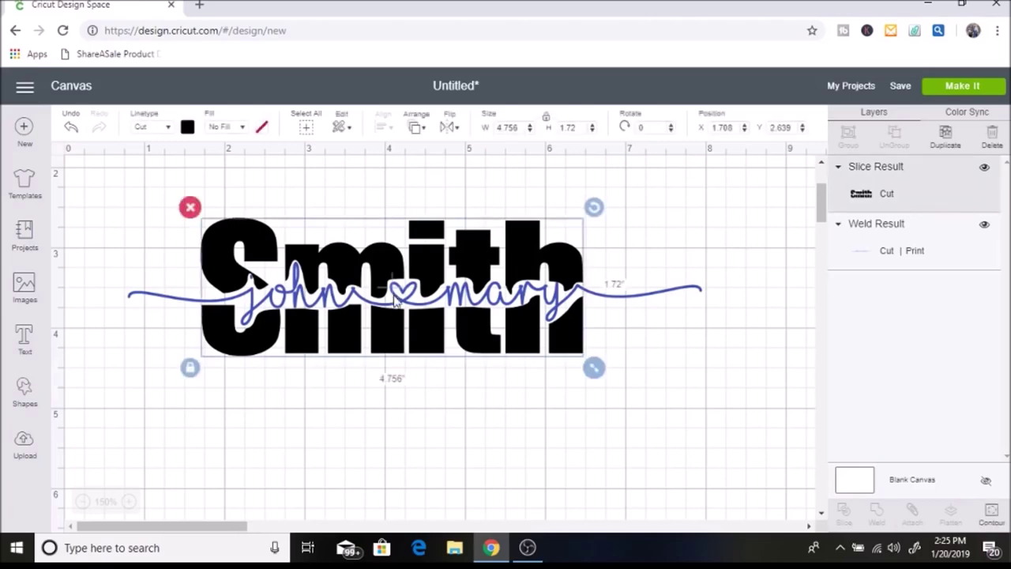
click(502, 423)
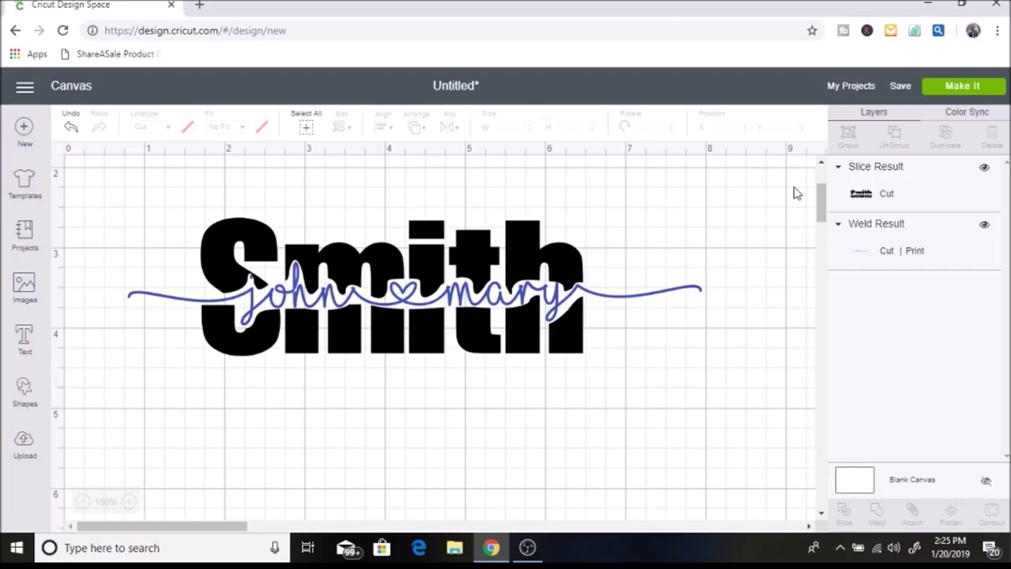
click(662, 290)
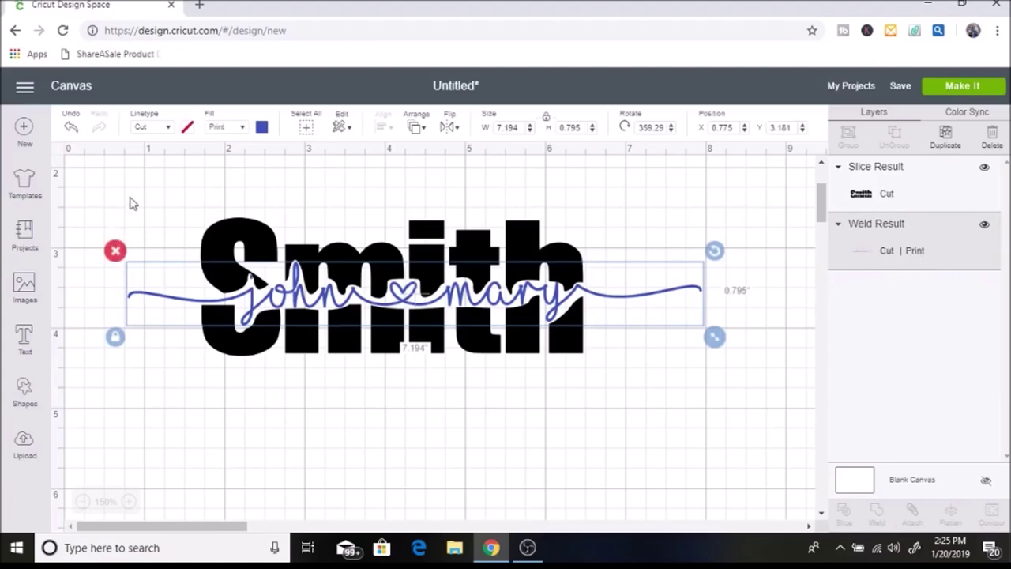
click(241, 129)
click(243, 154)
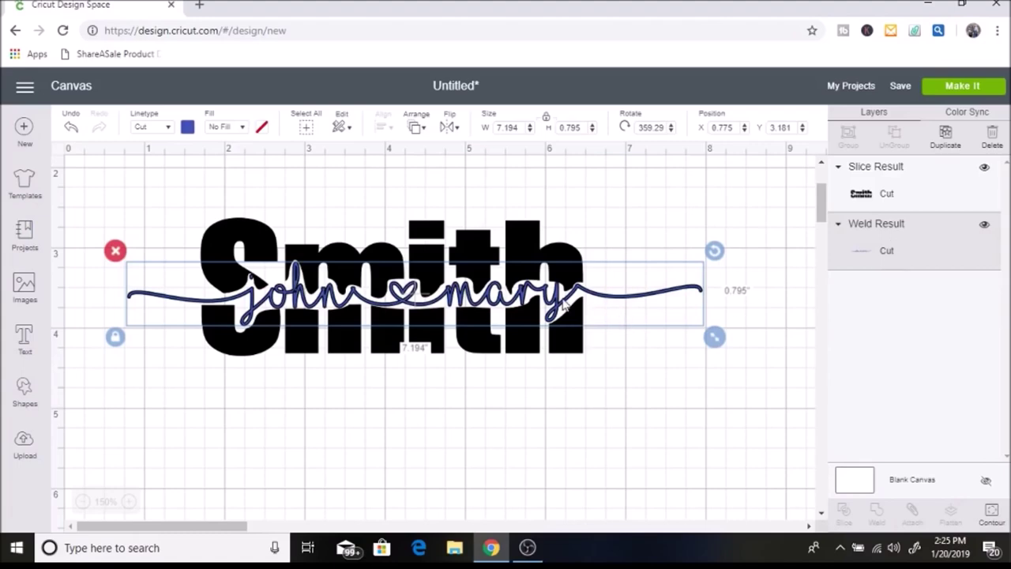
click(662, 376)
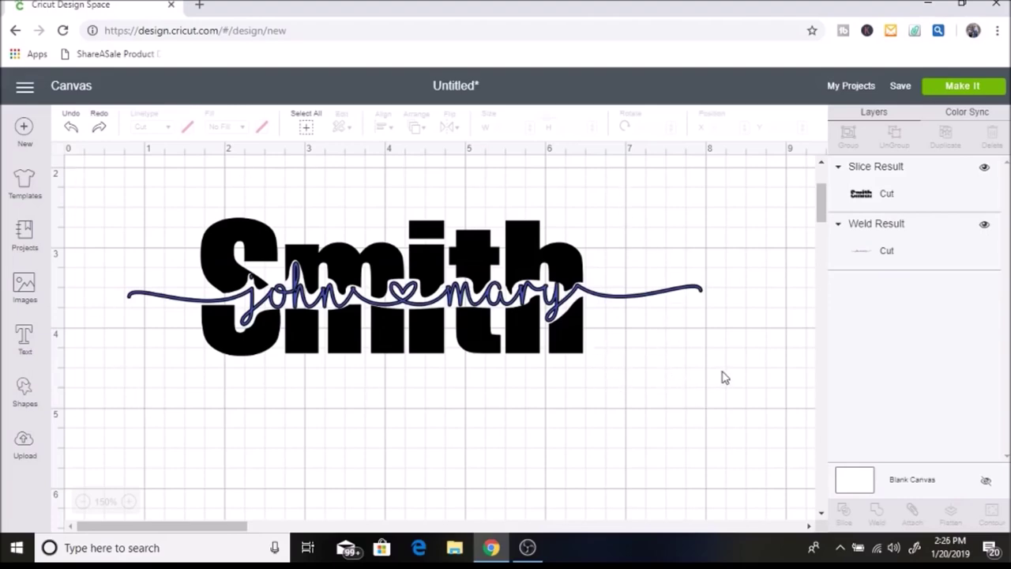
Select the cut surname and the script names together and weld them into one shape.
drag(734, 419, 108, 174)
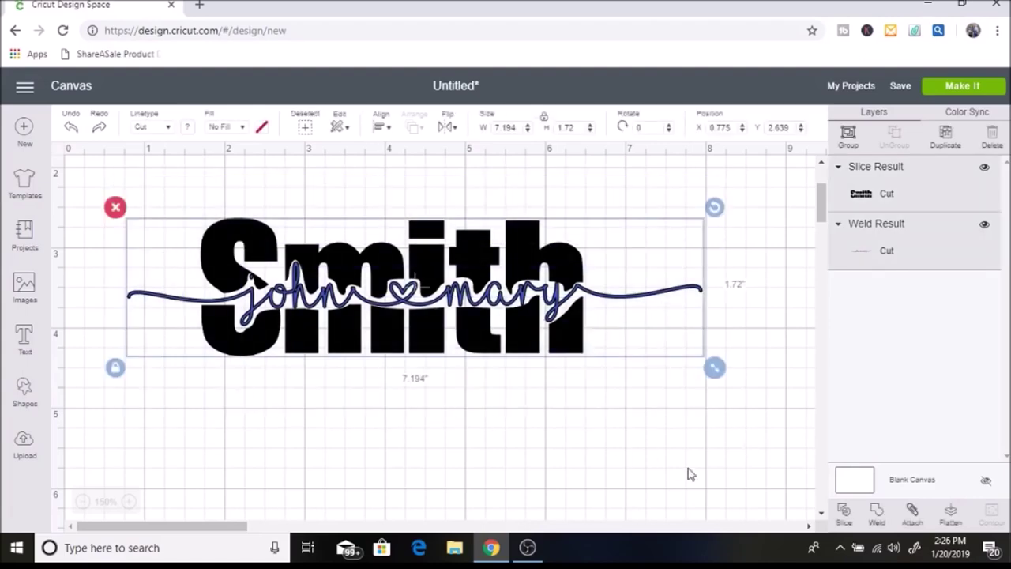
click(662, 385)
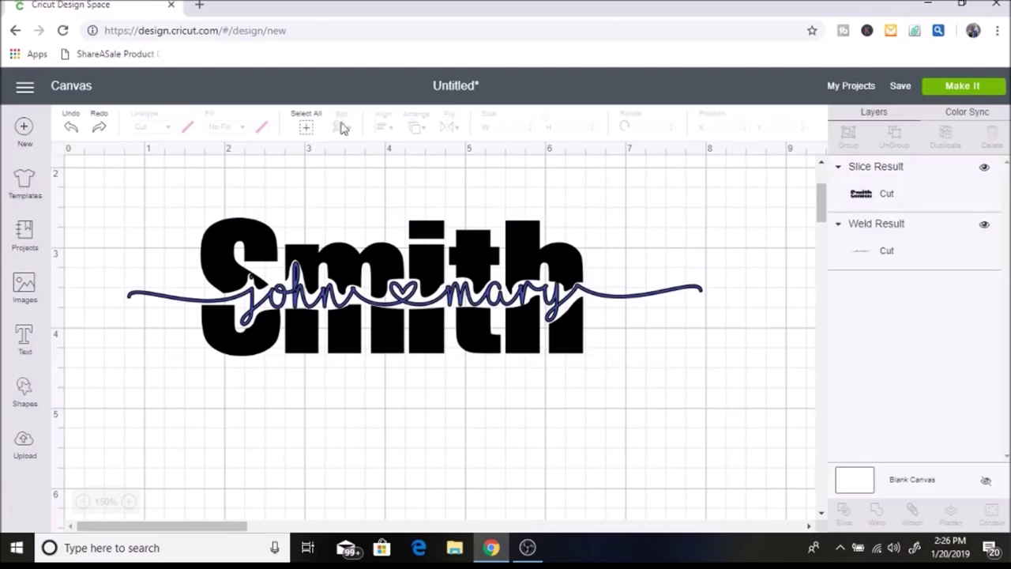
click(305, 127)
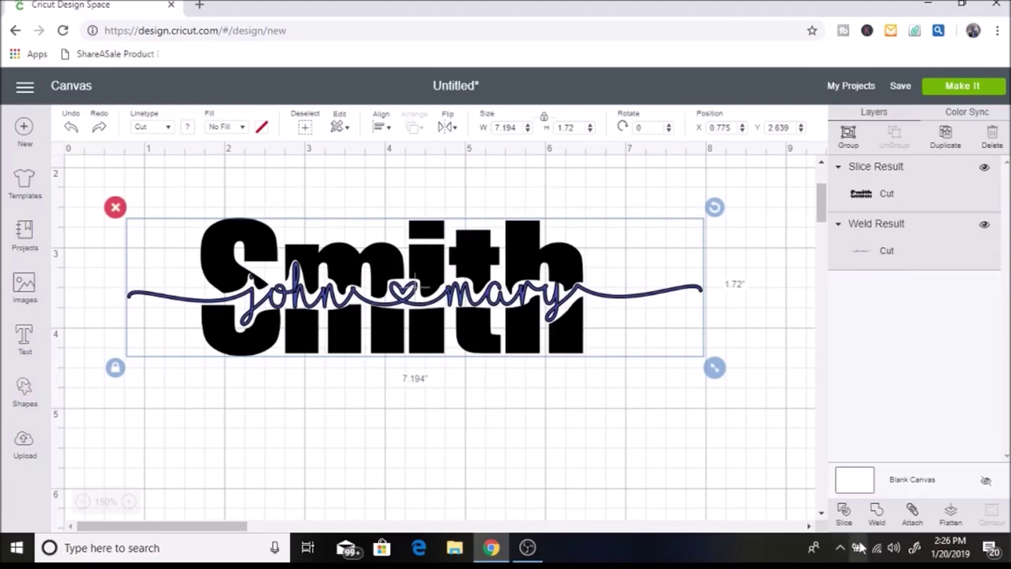
click(877, 513)
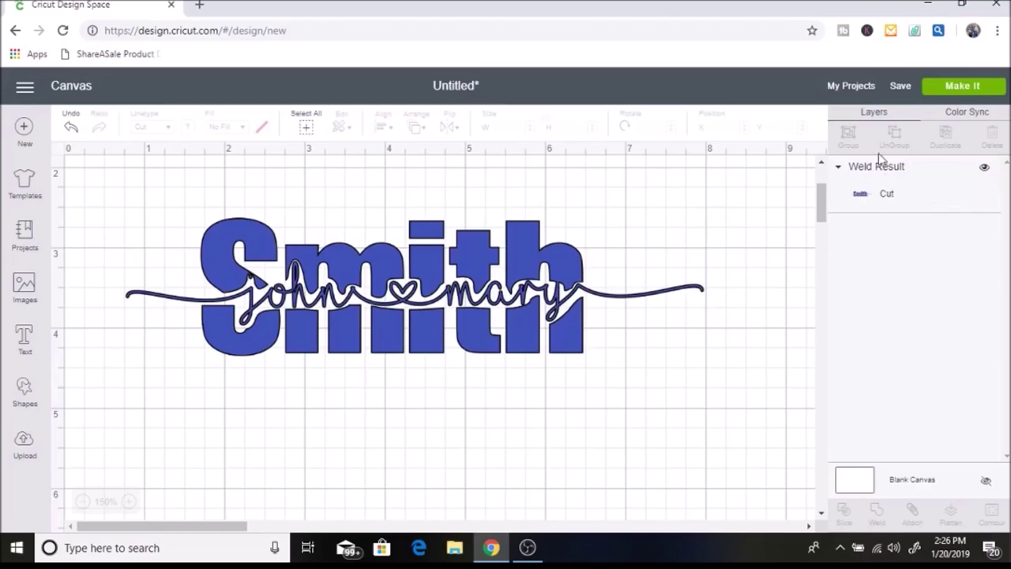
click(433, 323)
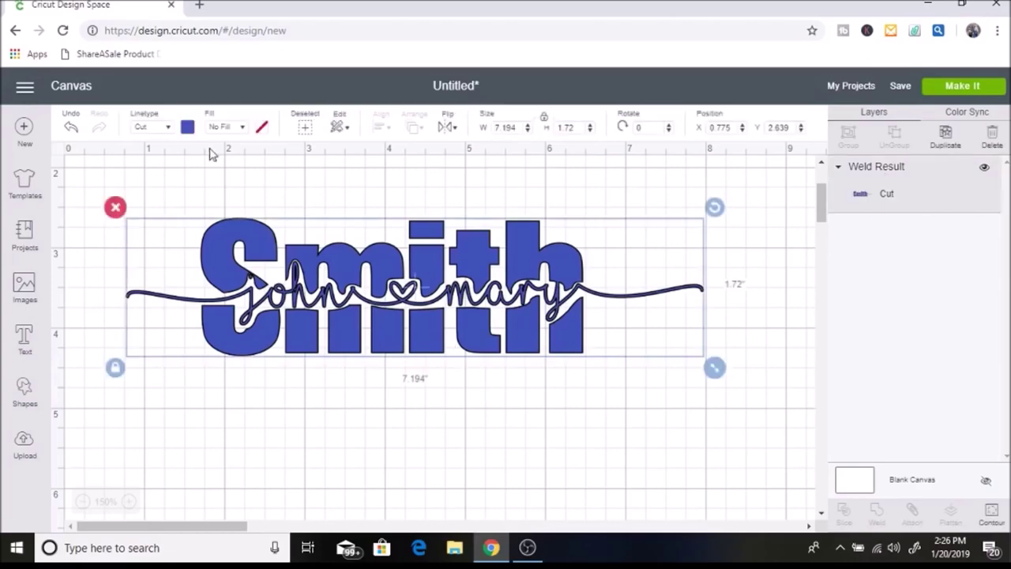
click(431, 402)
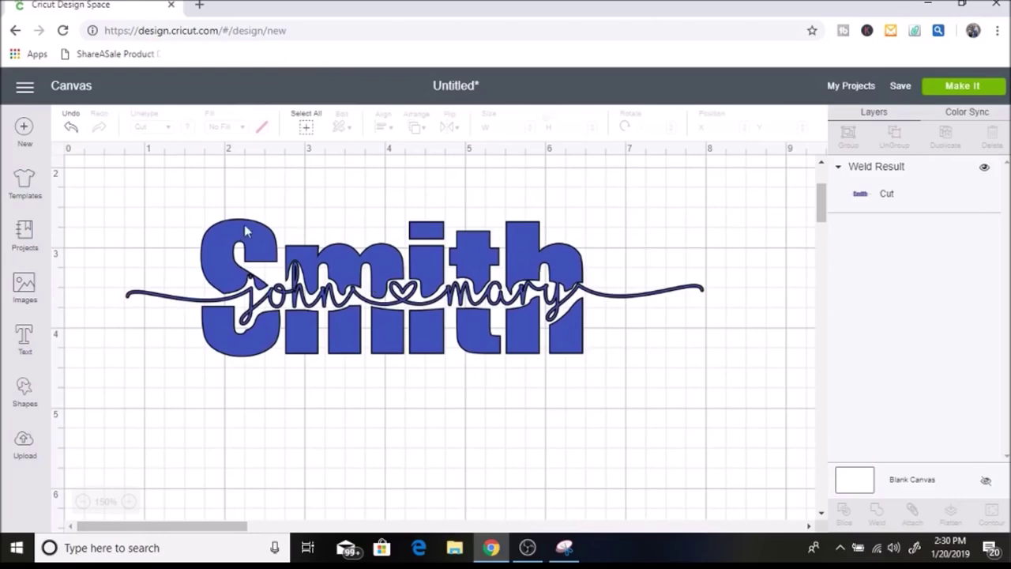
Undo the weld and preview the separate cutting mats for the surname and the script names.
click(548, 336)
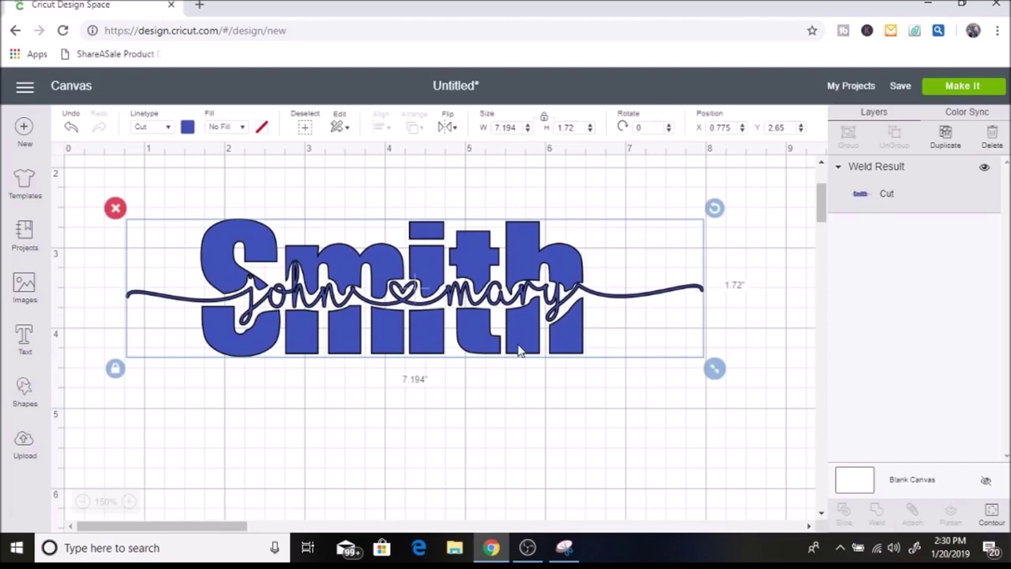
click(70, 129)
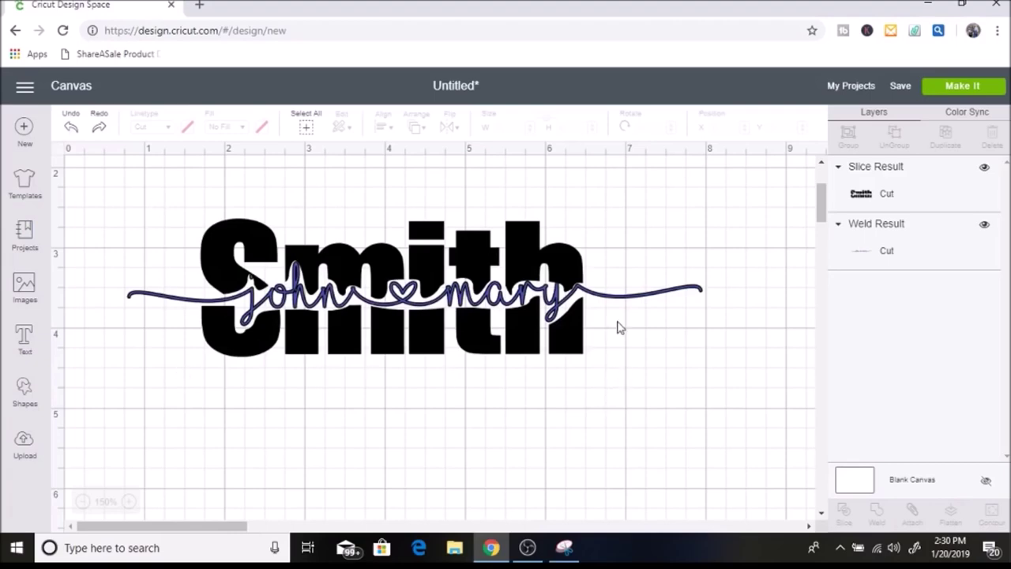
click(978, 86)
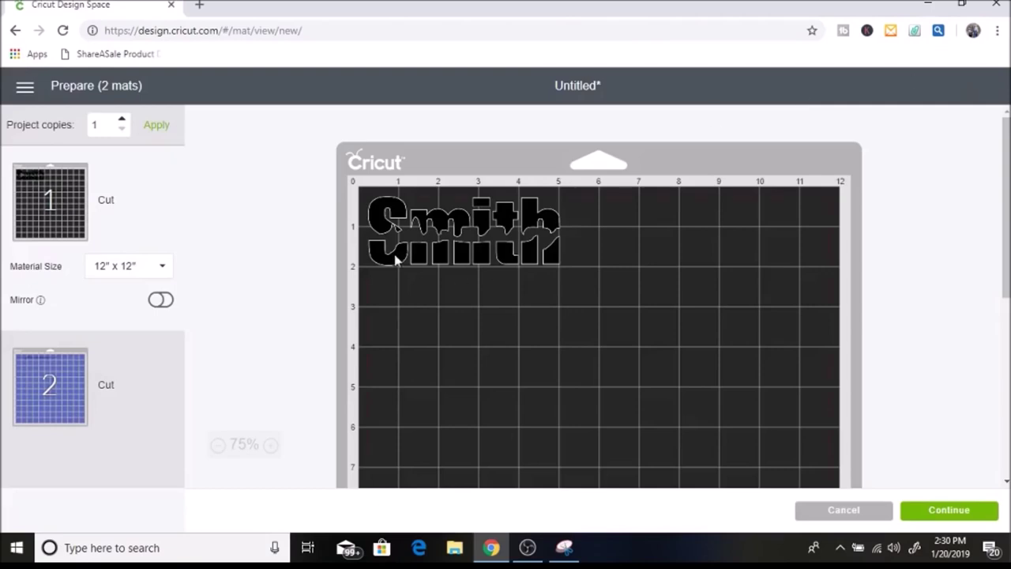
click(70, 372)
click(57, 233)
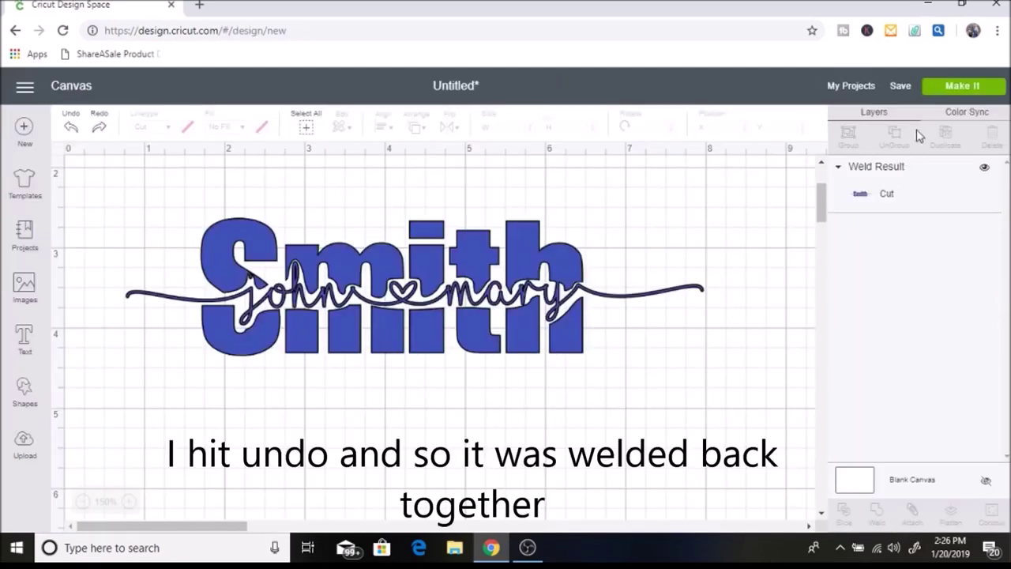
Preview the welded design on its cutting mat and return to the canvas.
click(962, 89)
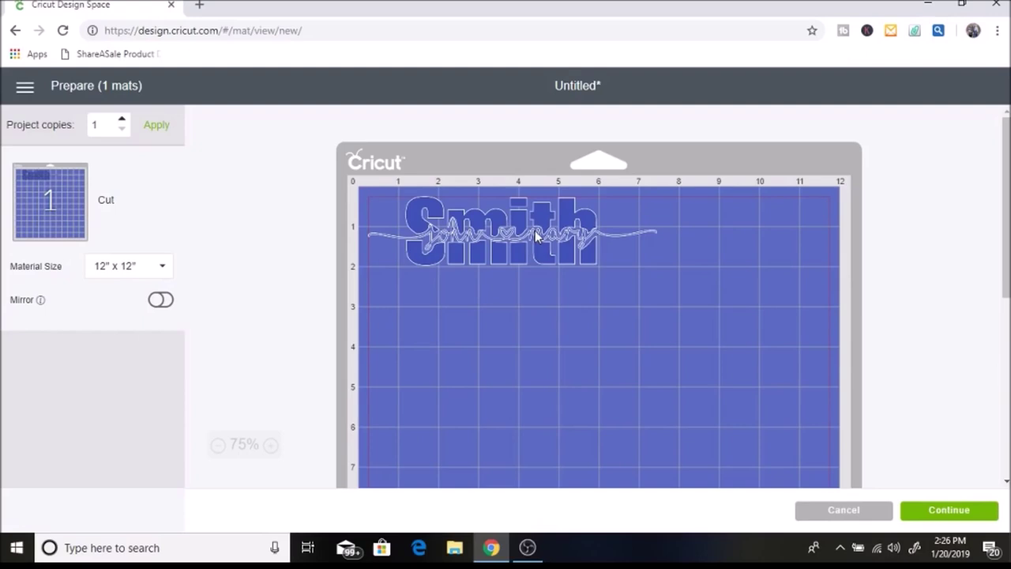
click(870, 511)
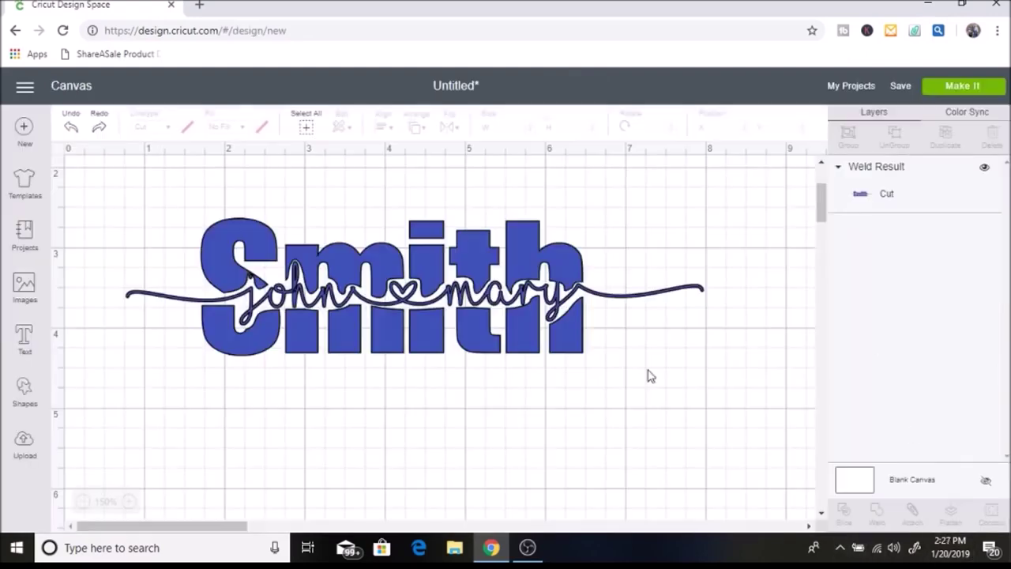